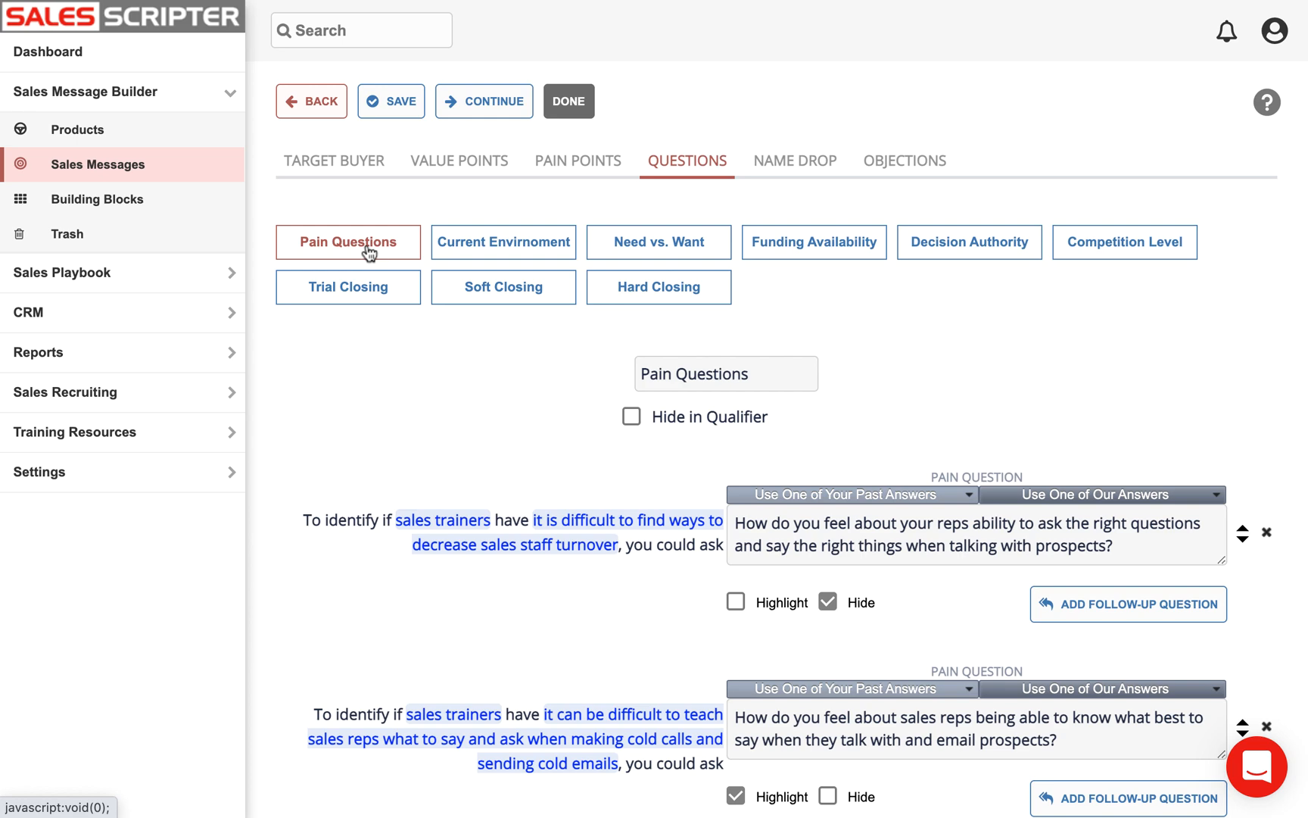
Step: Look through the list of pain questions with their Highlight, Hide and follow-up options in the Questions section
{"action": "scroll", "coordinate": [368, 253], "scroll_direction": "down", "scroll_amount": 2}
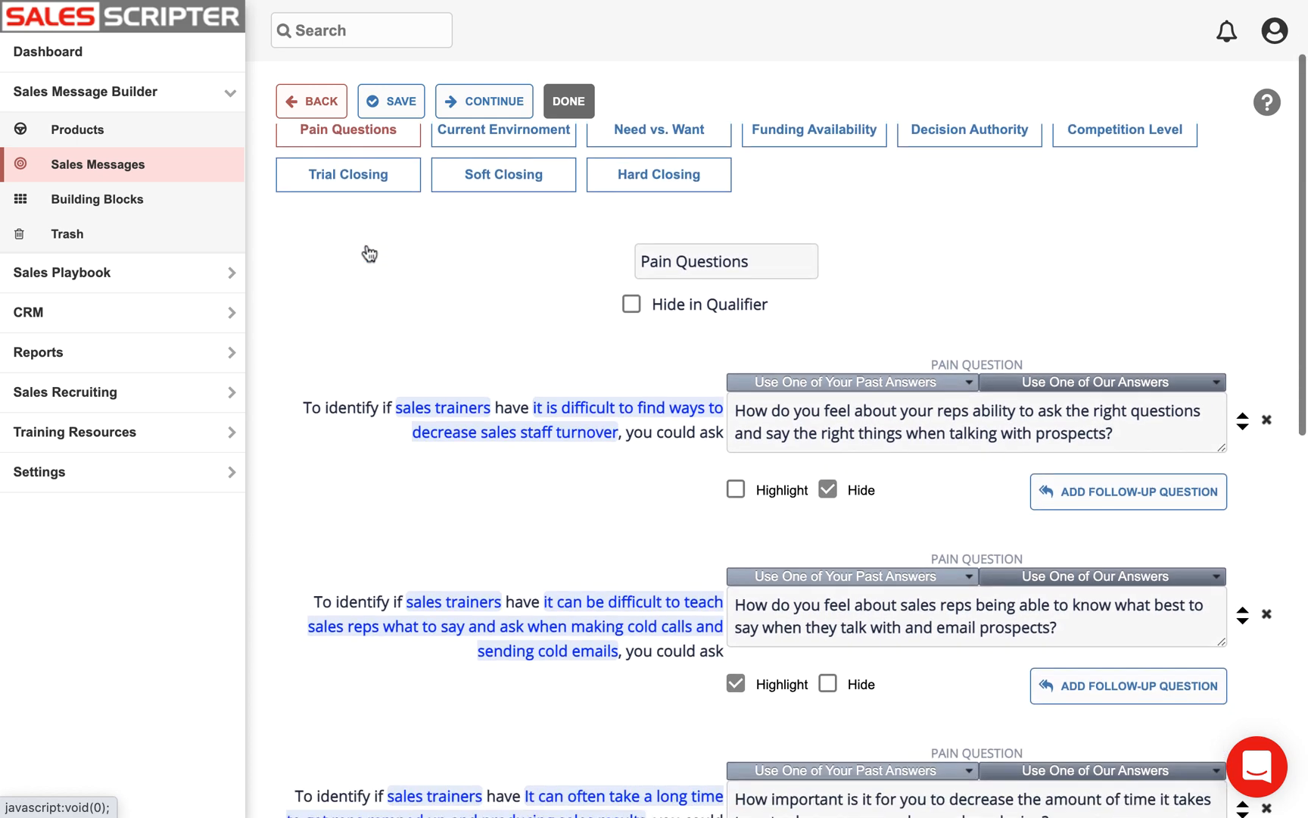
{"action": "scroll", "coordinate": [367, 252], "scroll_direction": "up", "scroll_amount": 1}
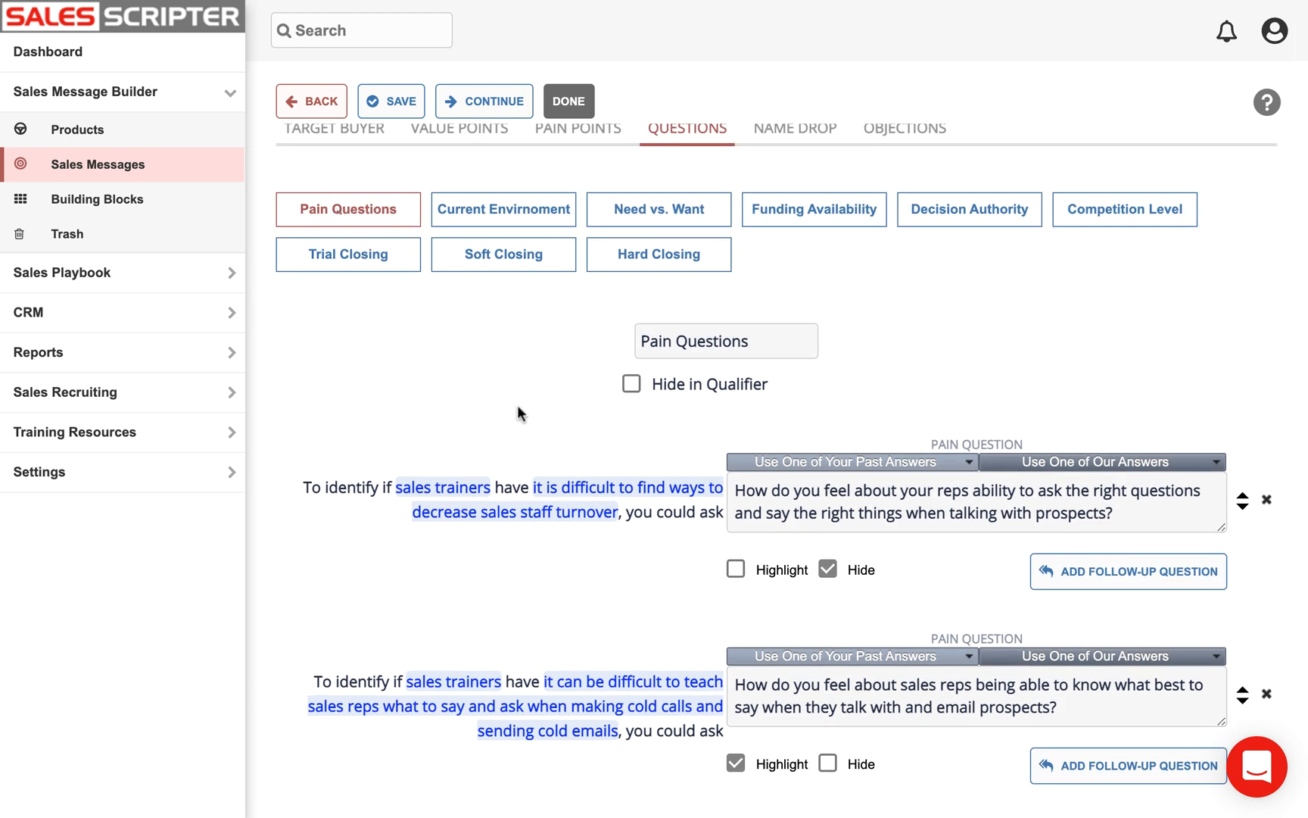
{"action": "scroll", "coordinate": [518, 412], "scroll_direction": "down", "scroll_amount": 1}
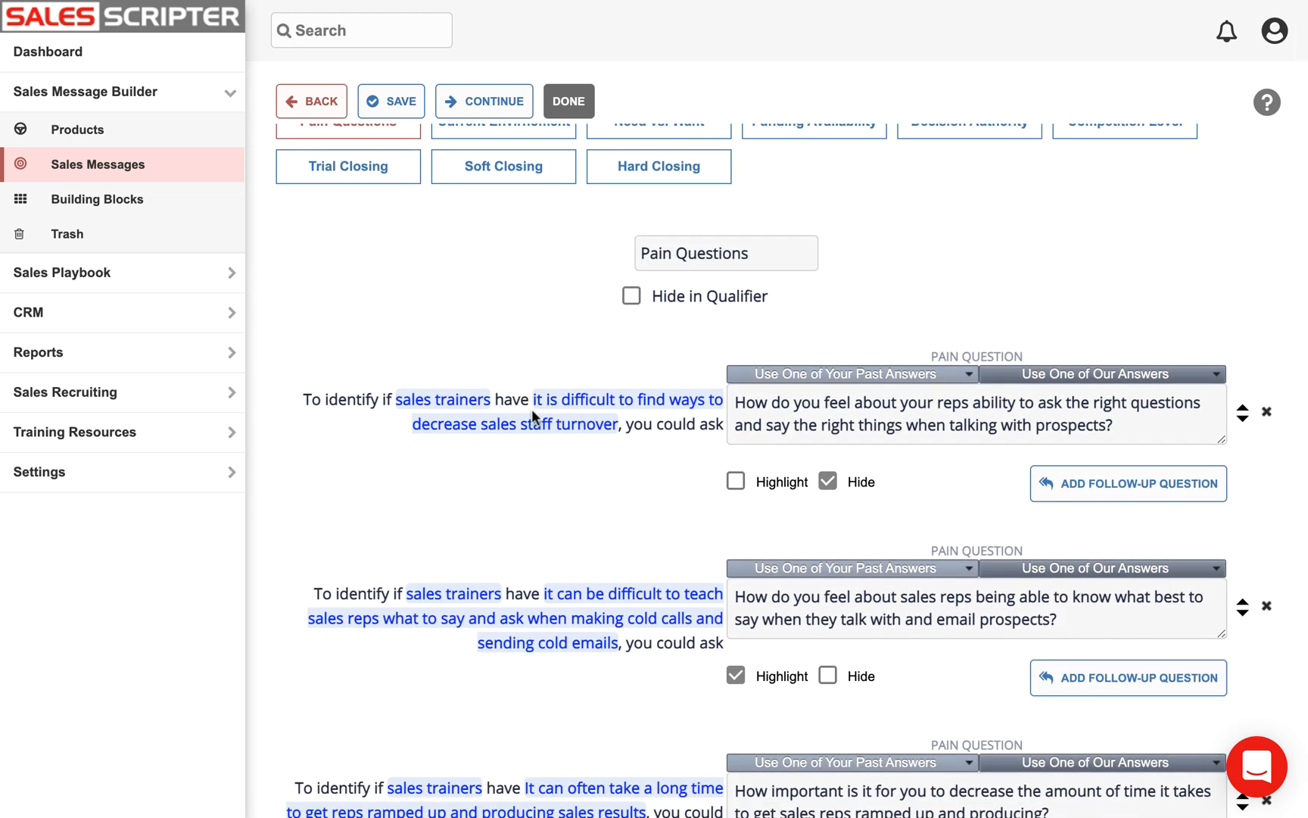
{"action": "scroll", "coordinate": [532, 408], "scroll_direction": "down", "scroll_amount": 1}
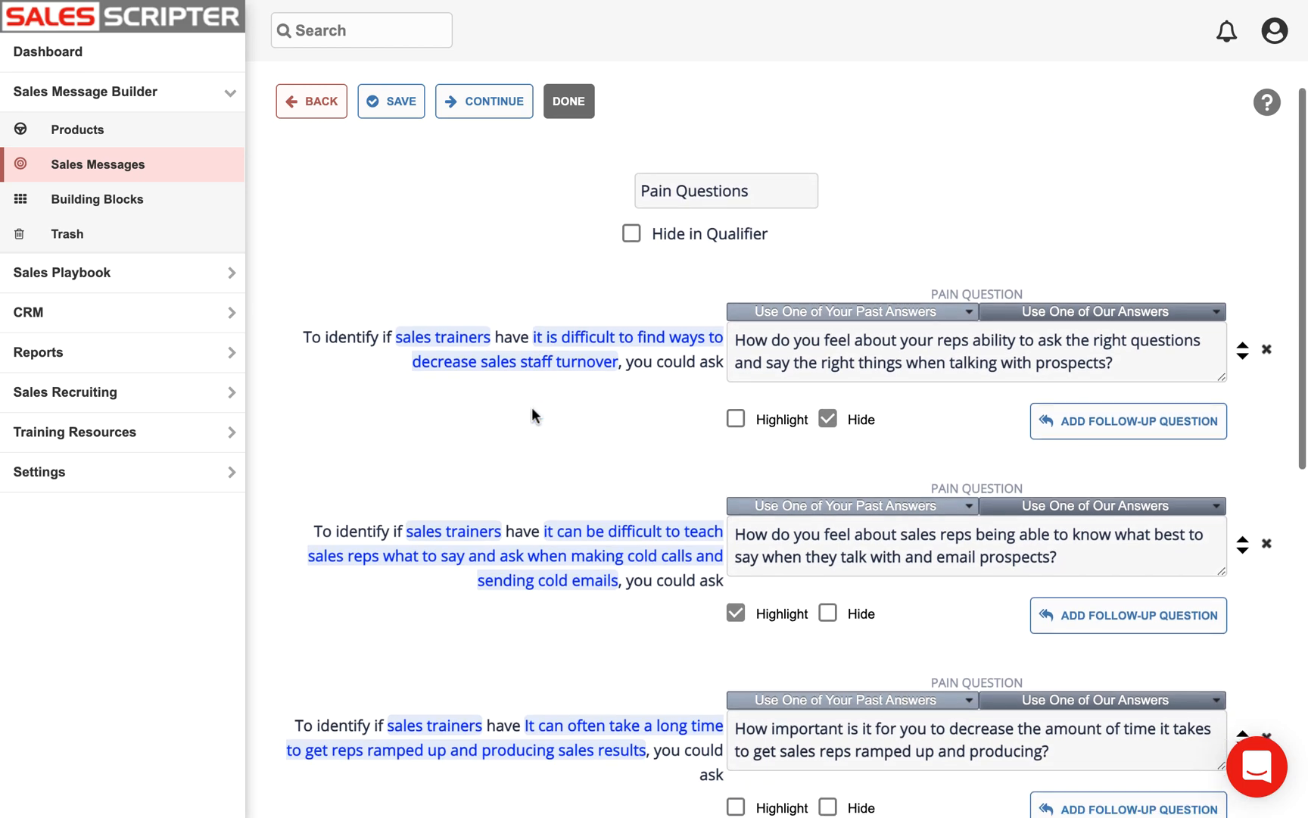
{"action": "scroll", "coordinate": [583, 378], "scroll_direction": "down", "scroll_amount": 1}
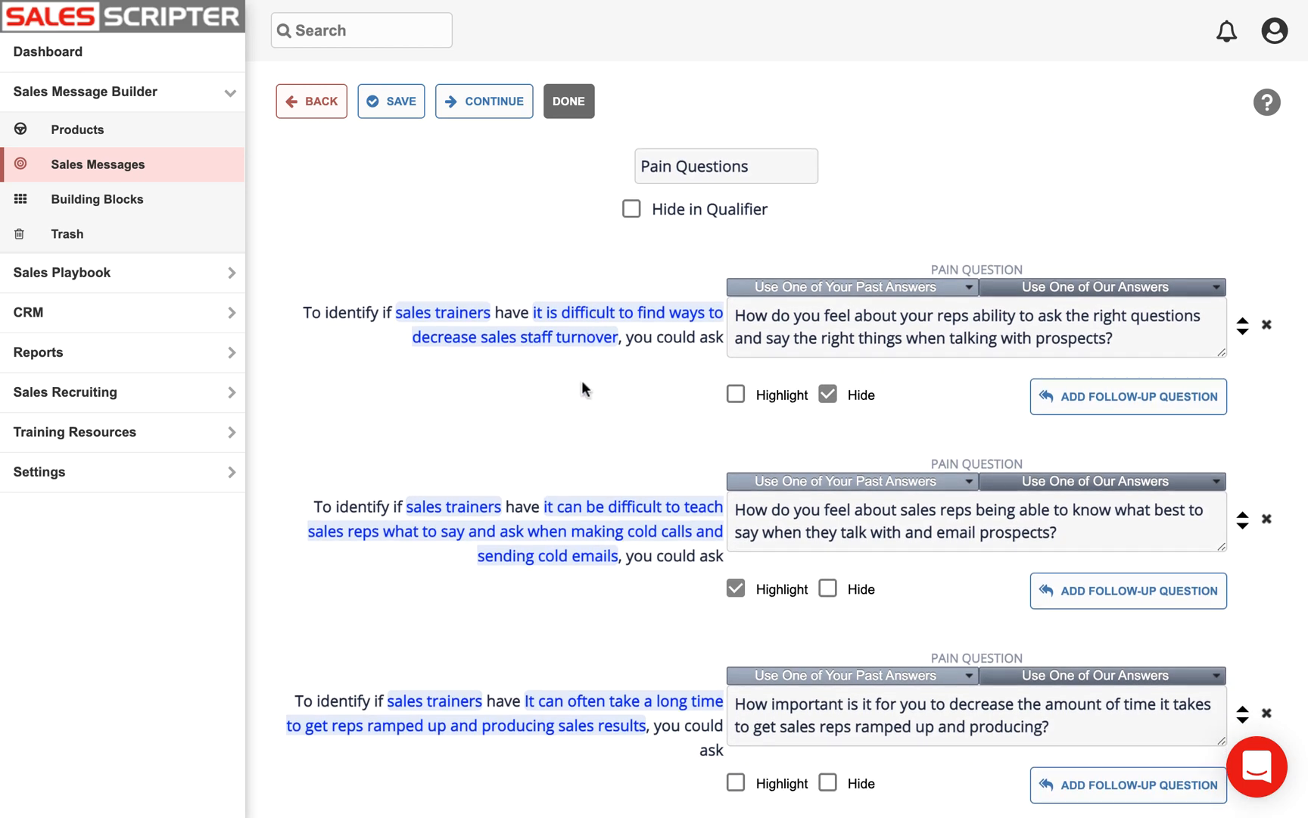
{"action": "scroll", "coordinate": [581, 380], "scroll_direction": "down", "scroll_amount": 1}
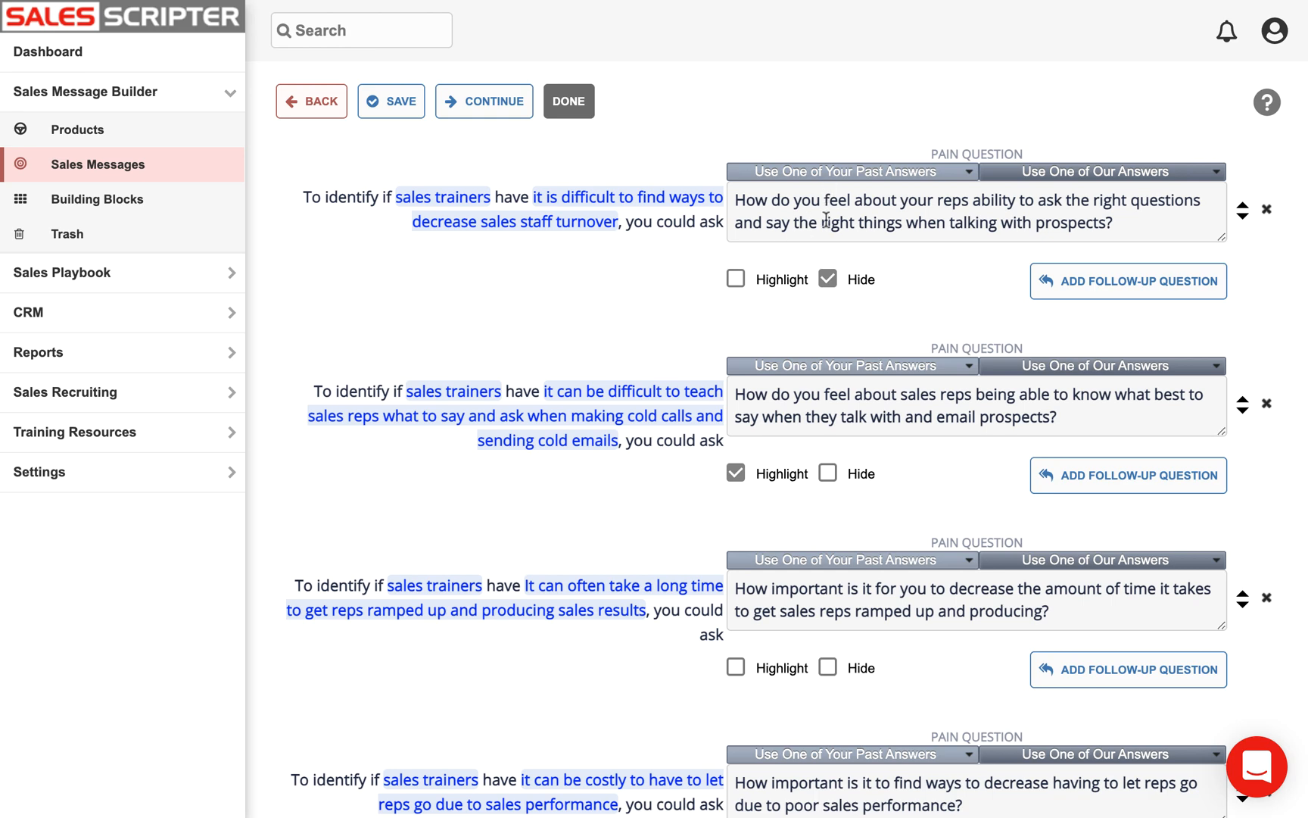
{"action": "scroll", "coordinate": [826, 219], "scroll_direction": "down", "scroll_amount": 5}
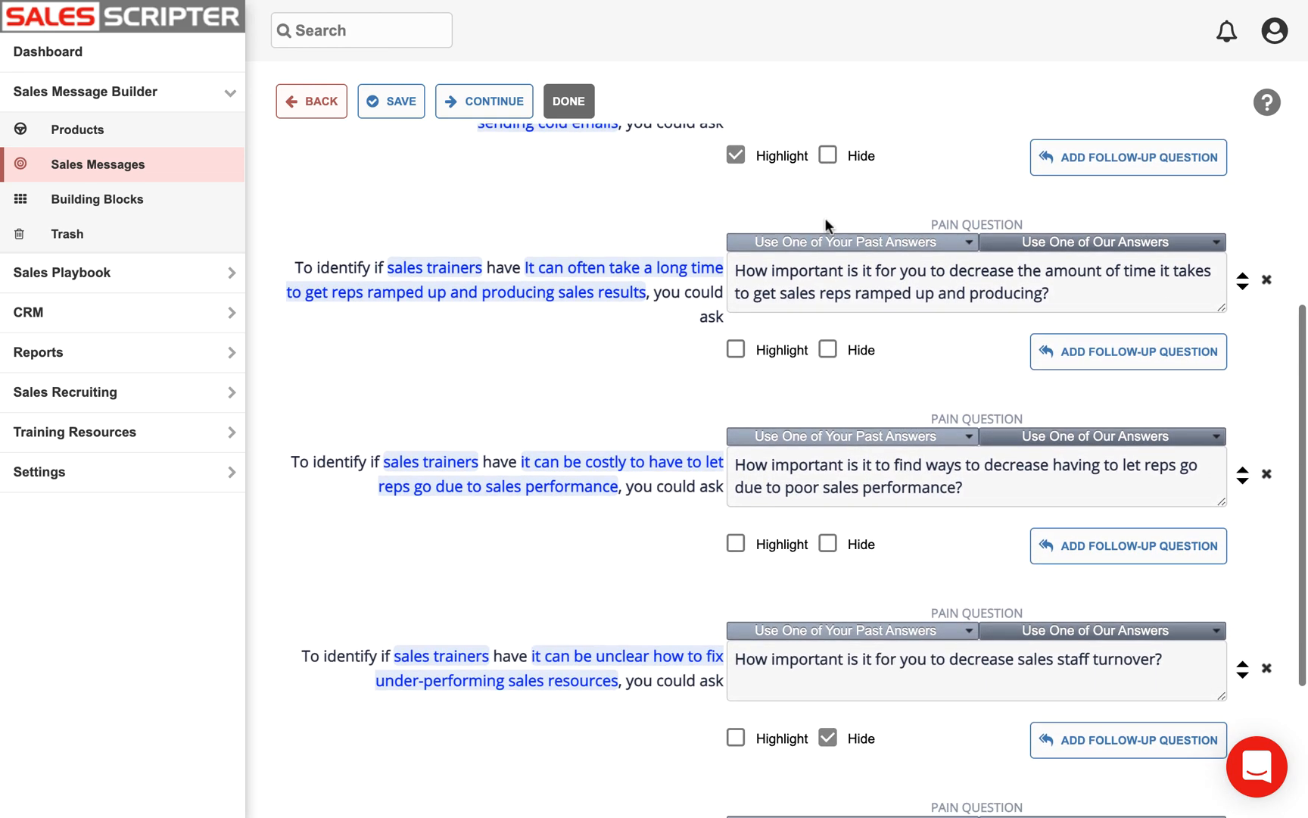
{"action": "scroll", "coordinate": [824, 218], "scroll_direction": "down", "scroll_amount": 1}
{"action": "scroll", "coordinate": [825, 218], "scroll_direction": "down", "scroll_amount": 1}
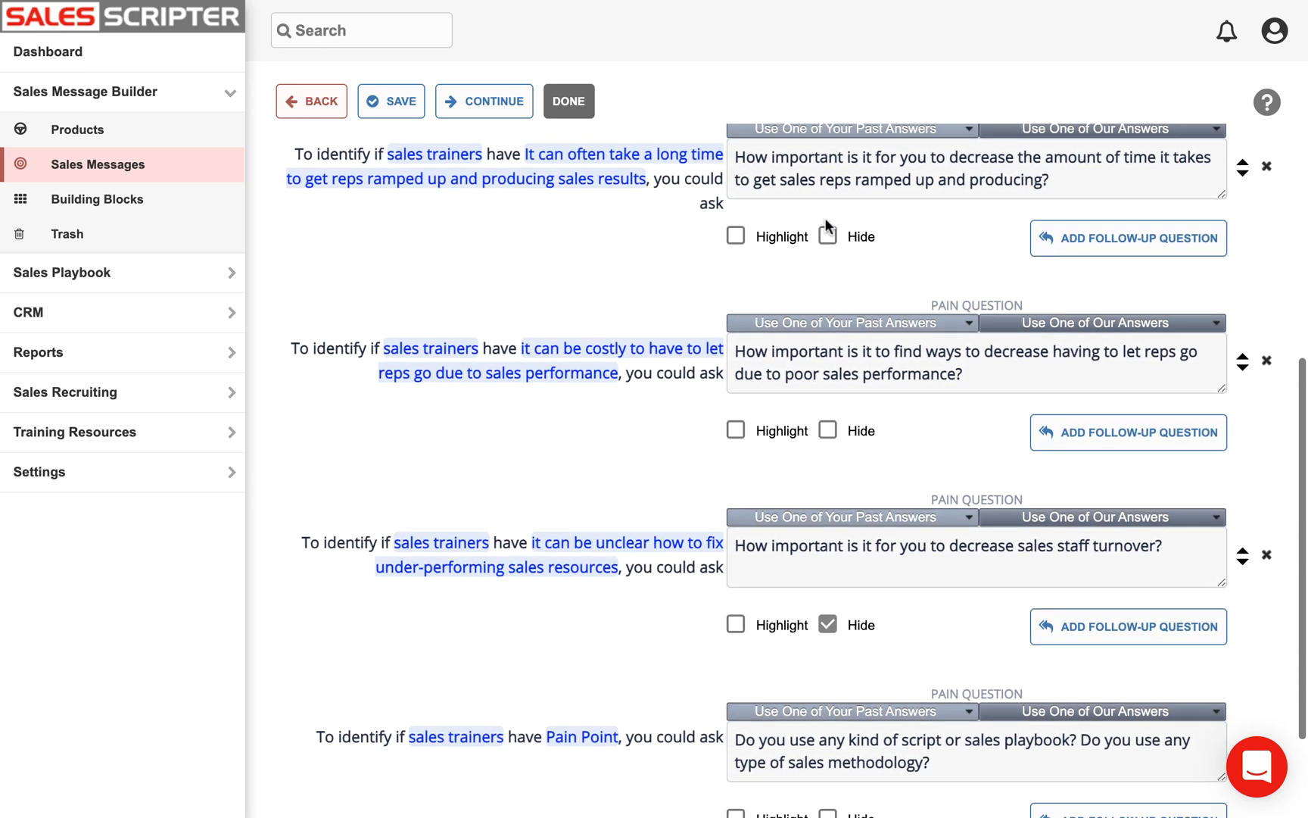
{"action": "scroll", "coordinate": [826, 225], "scroll_direction": "down", "scroll_amount": 2}
{"action": "scroll", "coordinate": [759, 372], "scroll_direction": "up", "scroll_amount": 10}
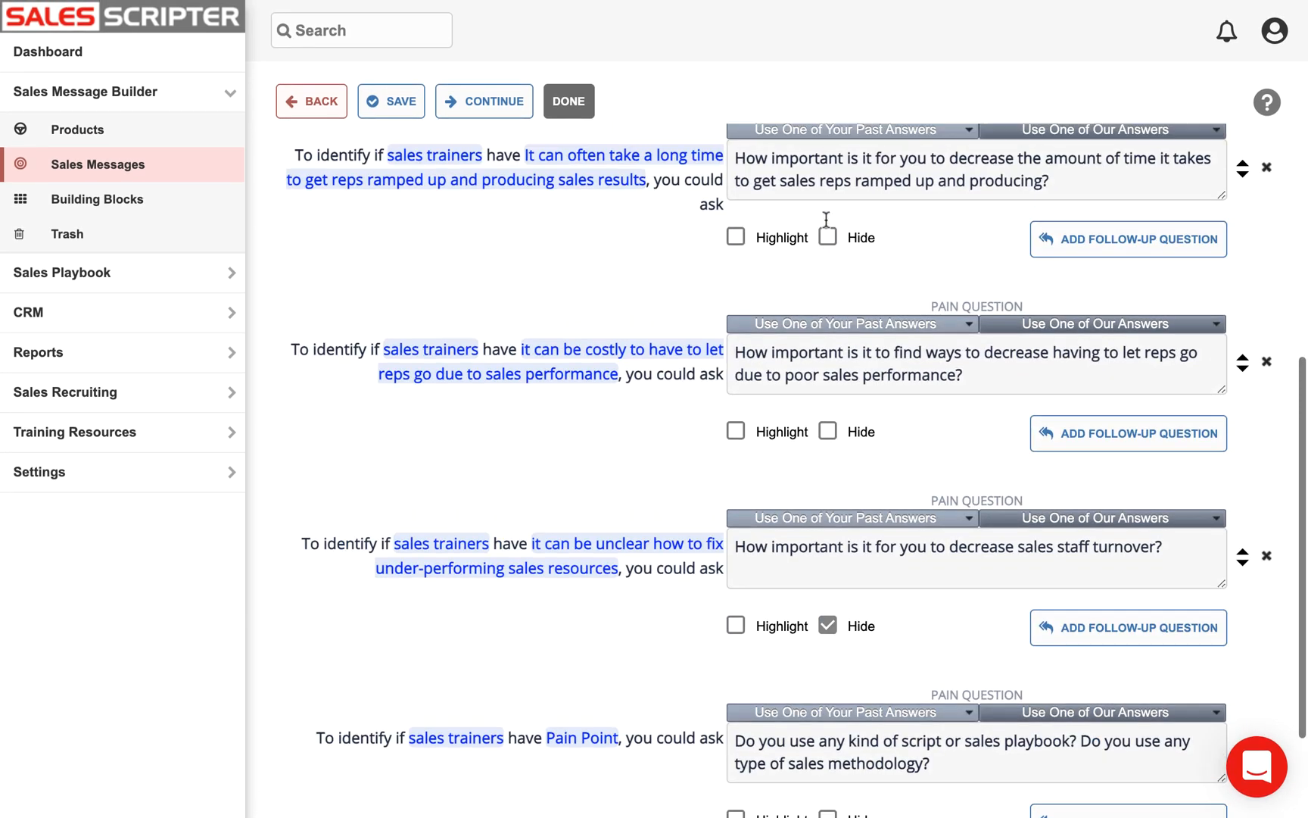
{"action": "scroll", "coordinate": [890, 651], "scroll_direction": "down", "scroll_amount": 2}
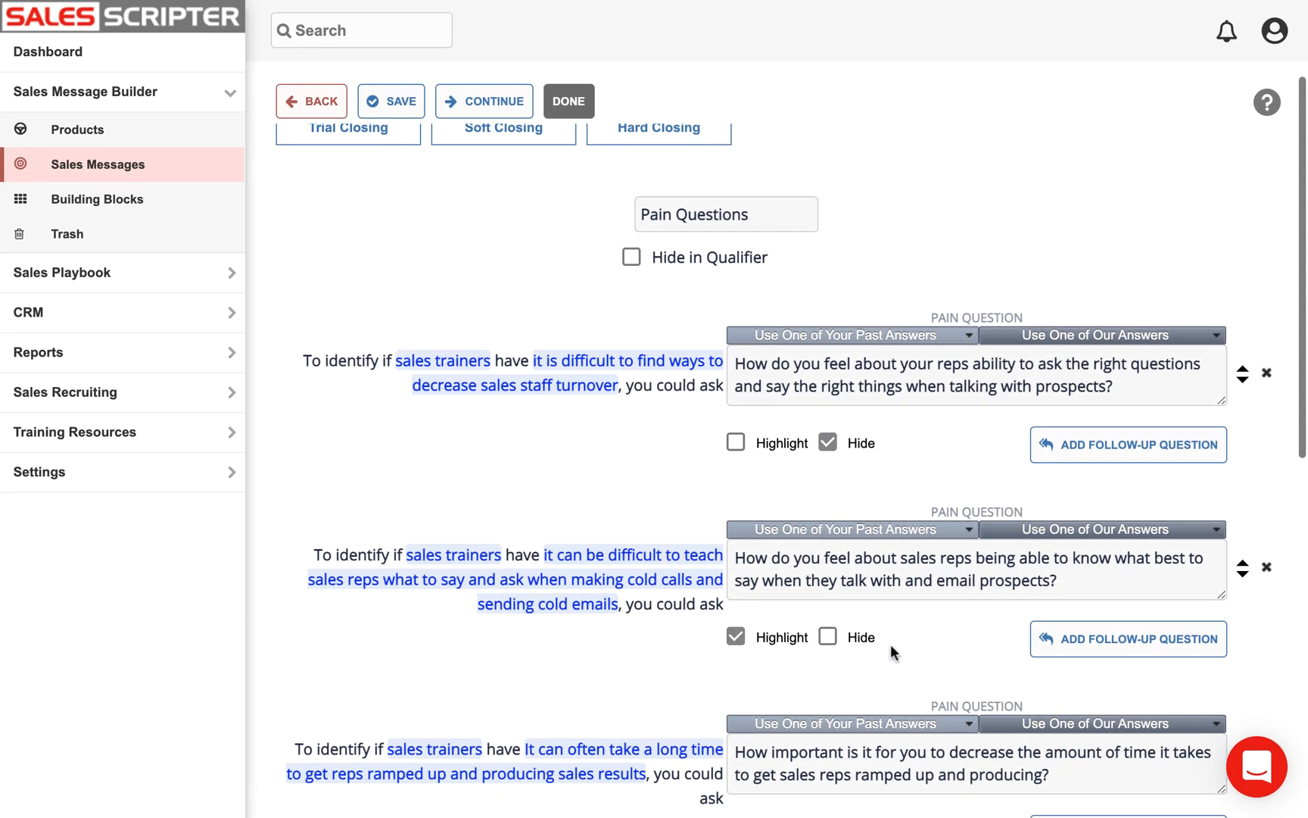
{"action": "scroll", "coordinate": [890, 651], "scroll_direction": "up", "scroll_amount": 3}
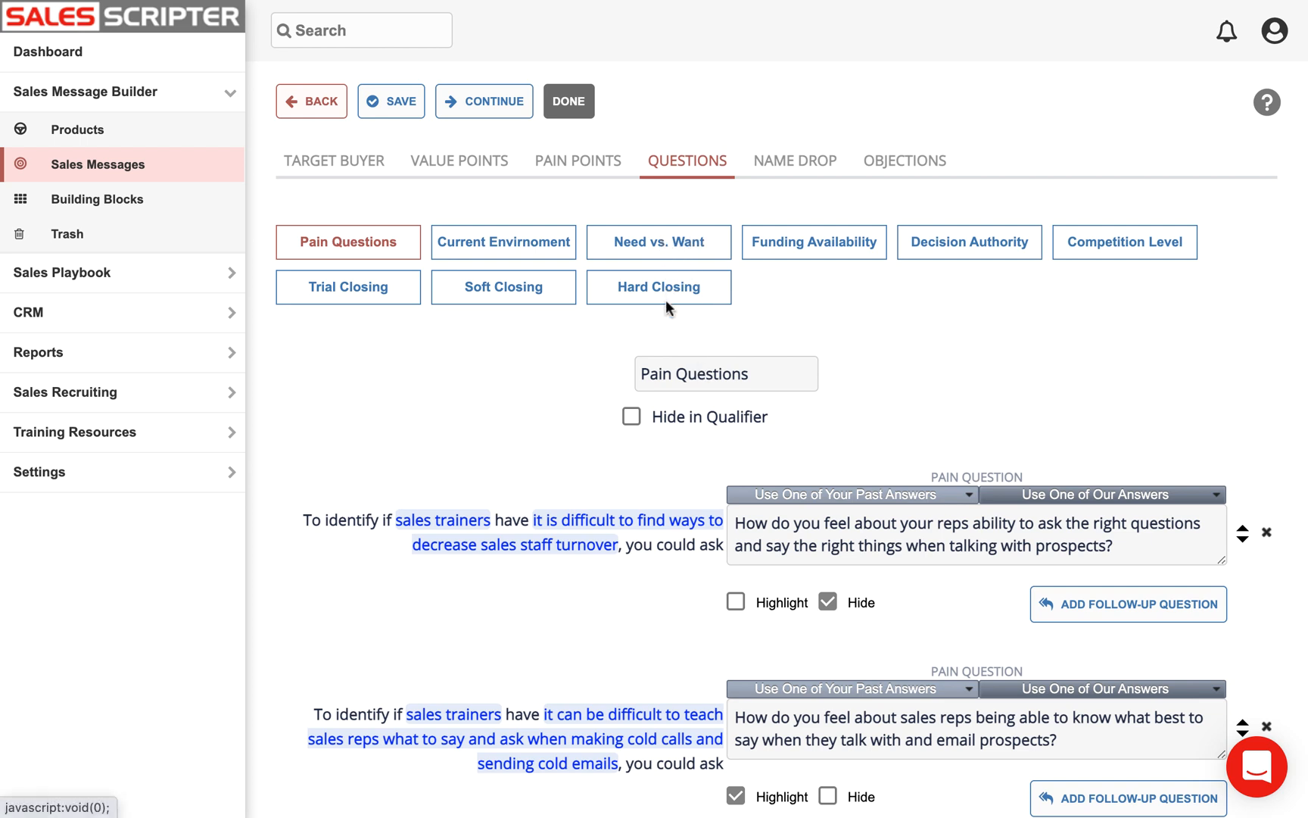
{"action": "left_click", "coordinate": [739, 362]}
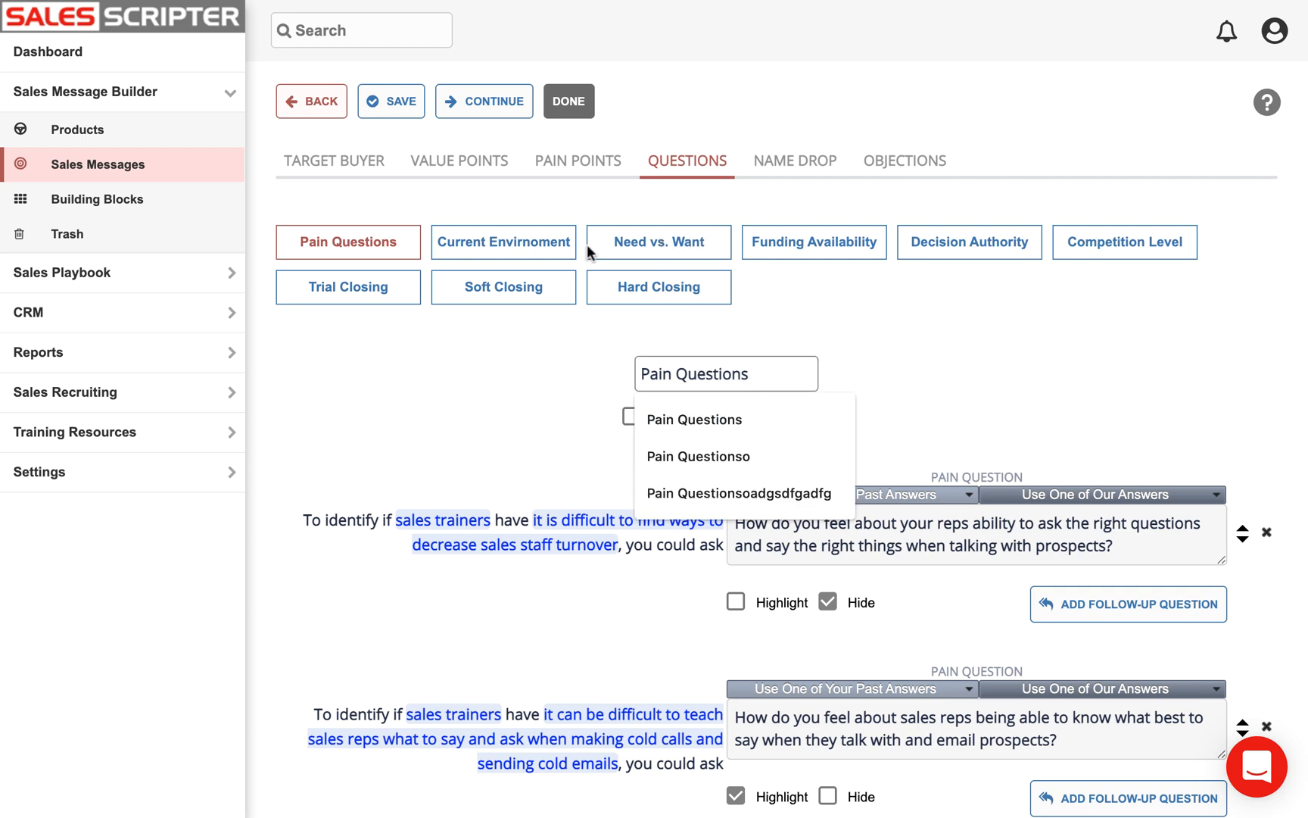
{"action": "left_click_drag", "start_coordinate": [775, 374], "coordinate": [614, 380]}
{"action": "left_click", "coordinate": [824, 301]}
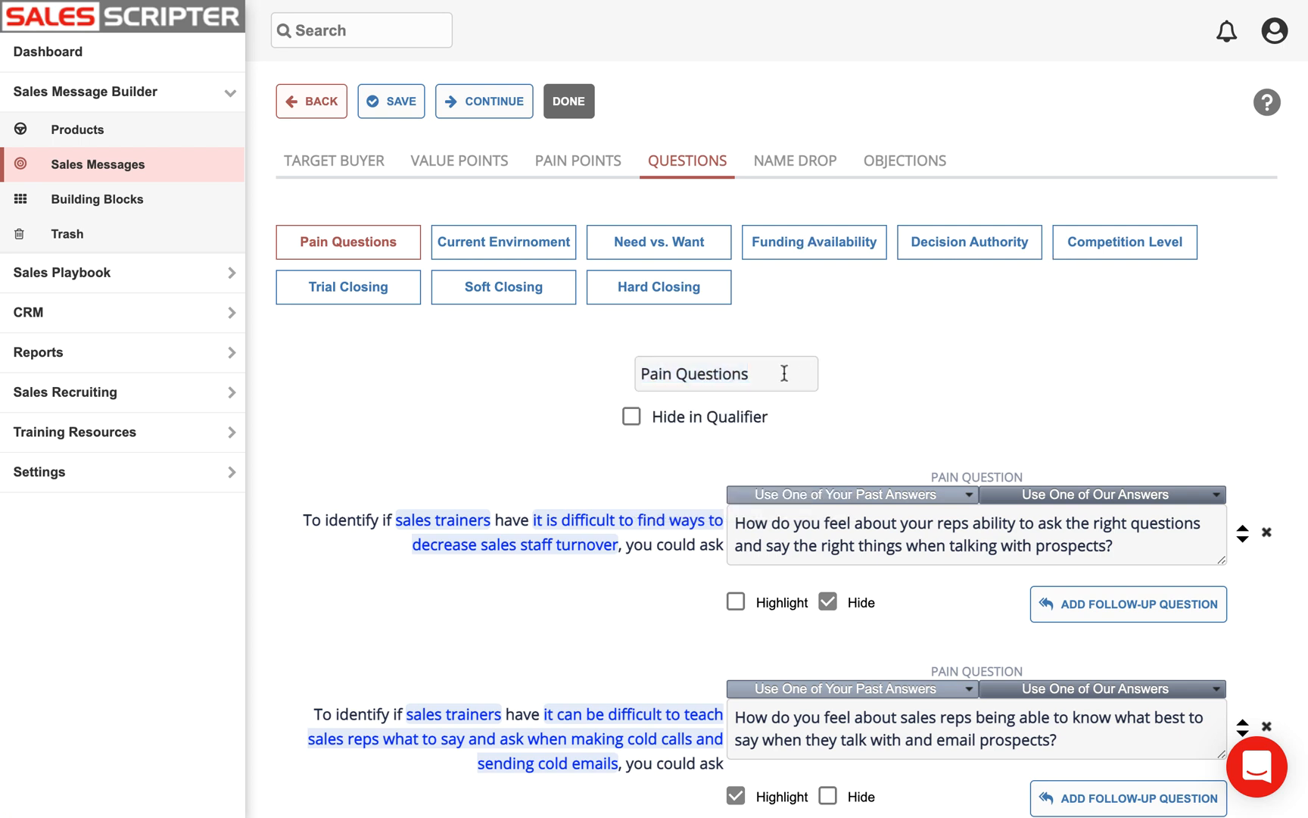
{"action": "left_click", "coordinate": [757, 375]}
{"action": "left_click_drag", "start_coordinate": [745, 374], "coordinate": [615, 379]}
{"action": "left_click_drag", "start_coordinate": [748, 372], "coordinate": [613, 375]}
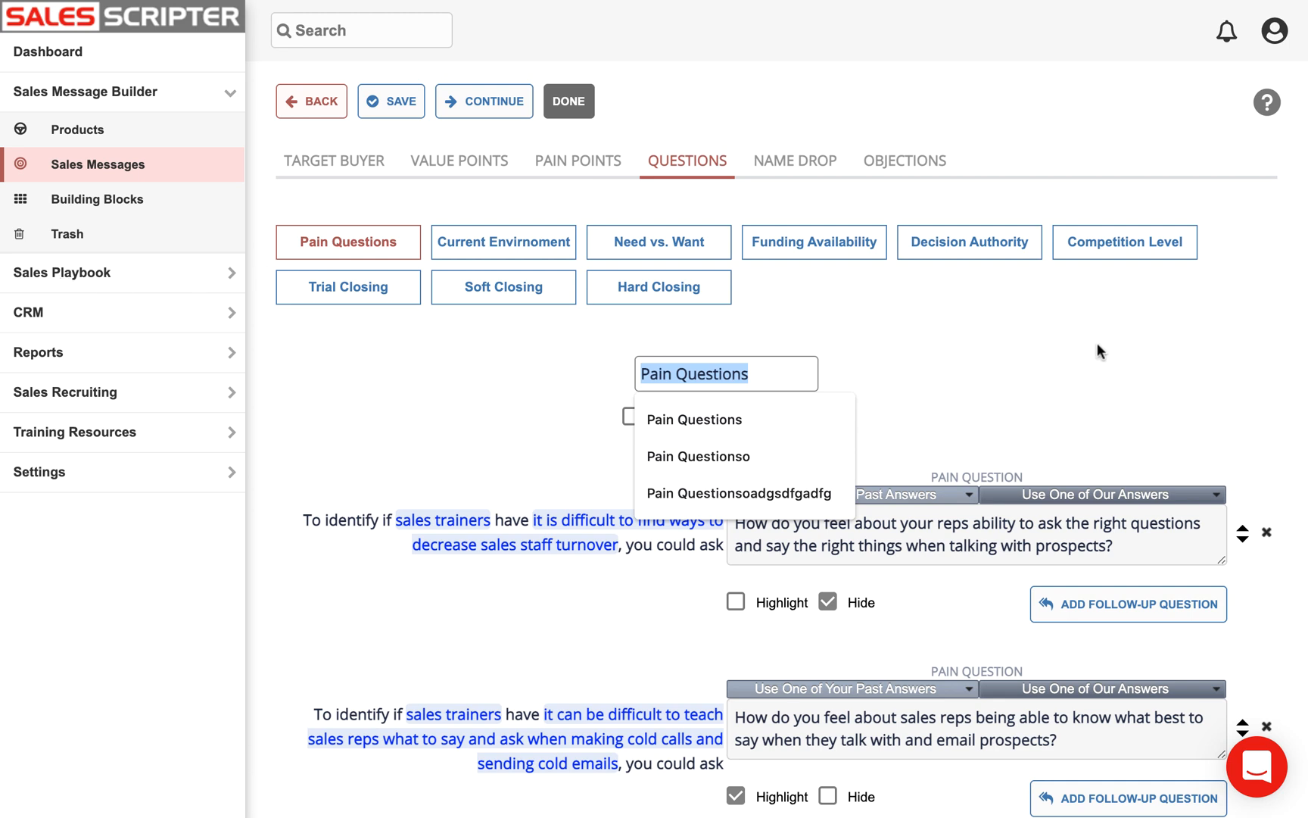
{"action": "left_click", "coordinate": [1019, 361]}
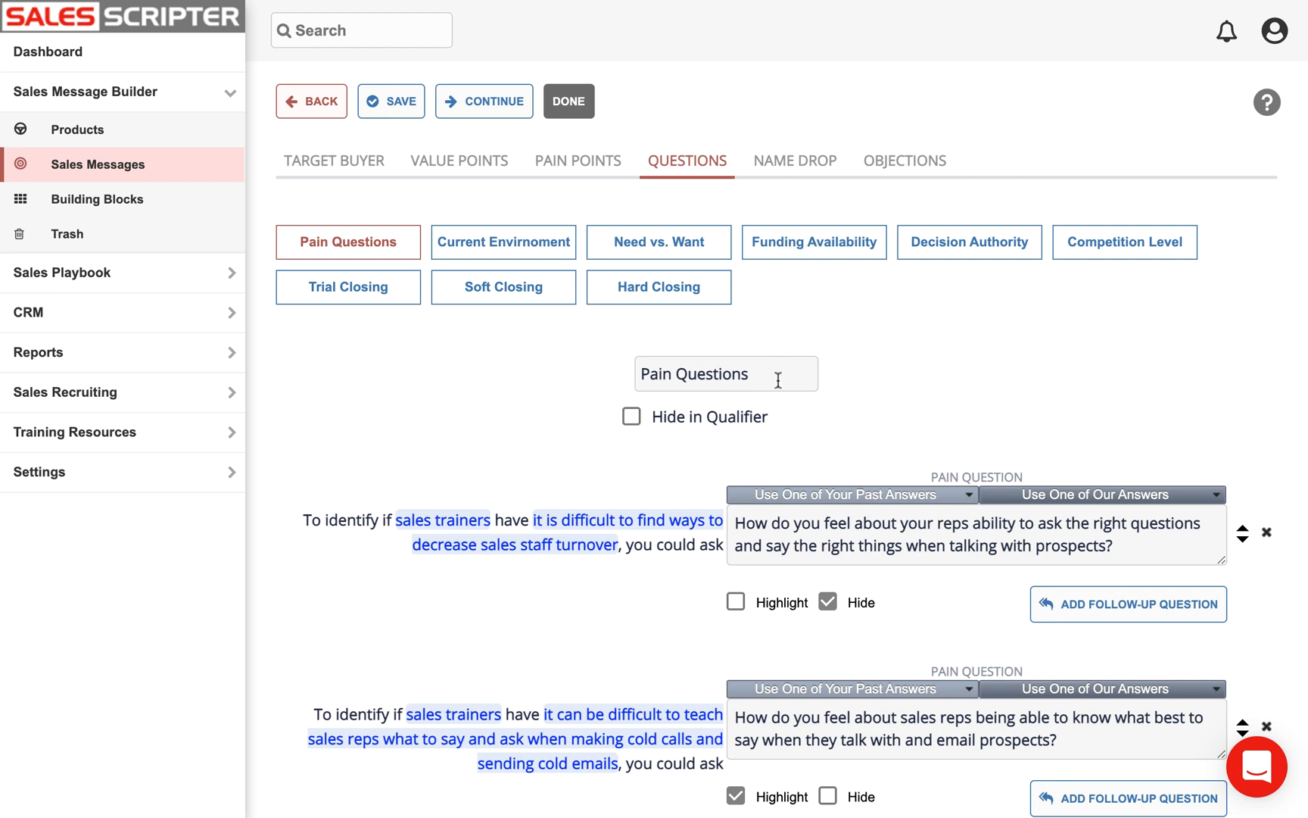
Step: Turn the Hide in Qualifier option on and back off for the Pain Questions group
{"action": "left_click", "coordinate": [635, 421]}
{"action": "left_click_drag", "start_coordinate": [706, 418], "coordinate": [652, 418]}
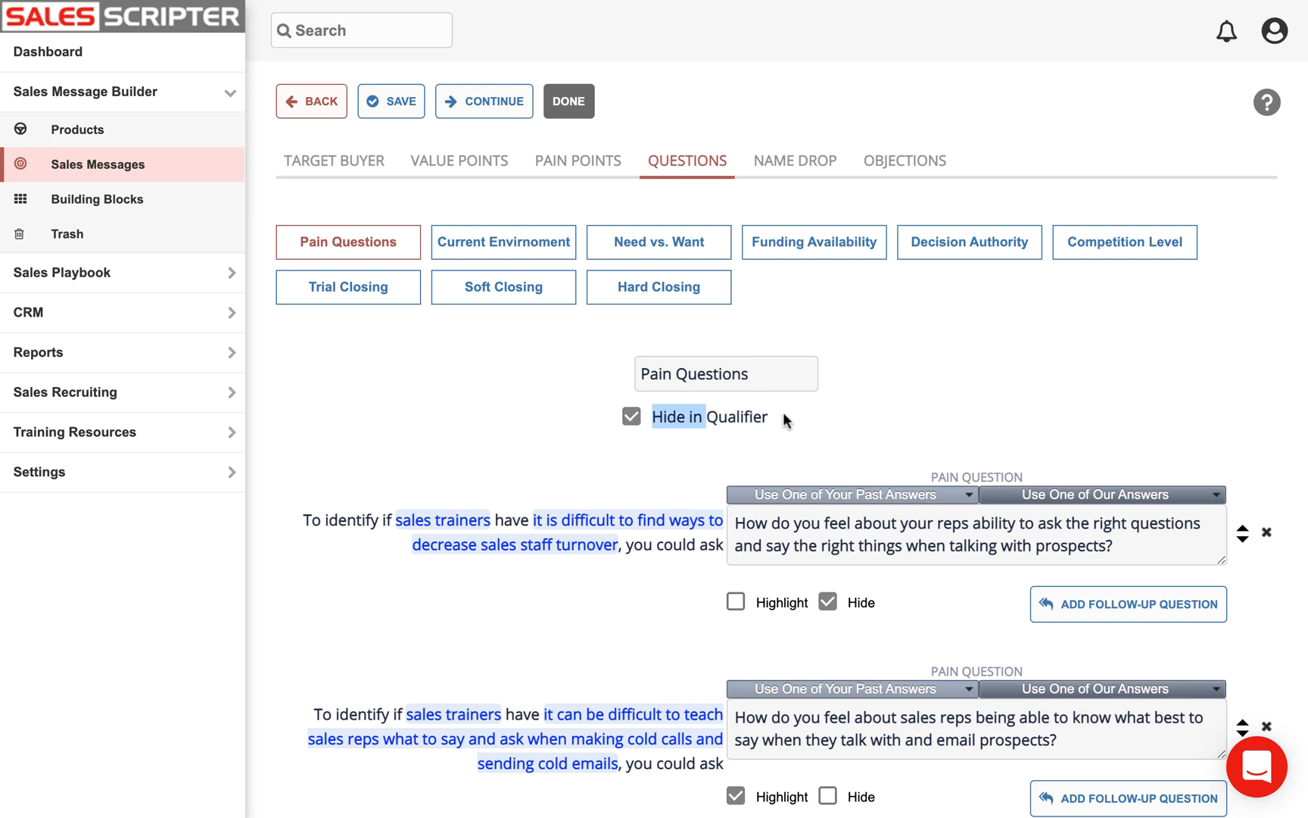
{"action": "left_click", "coordinate": [65, 312]}
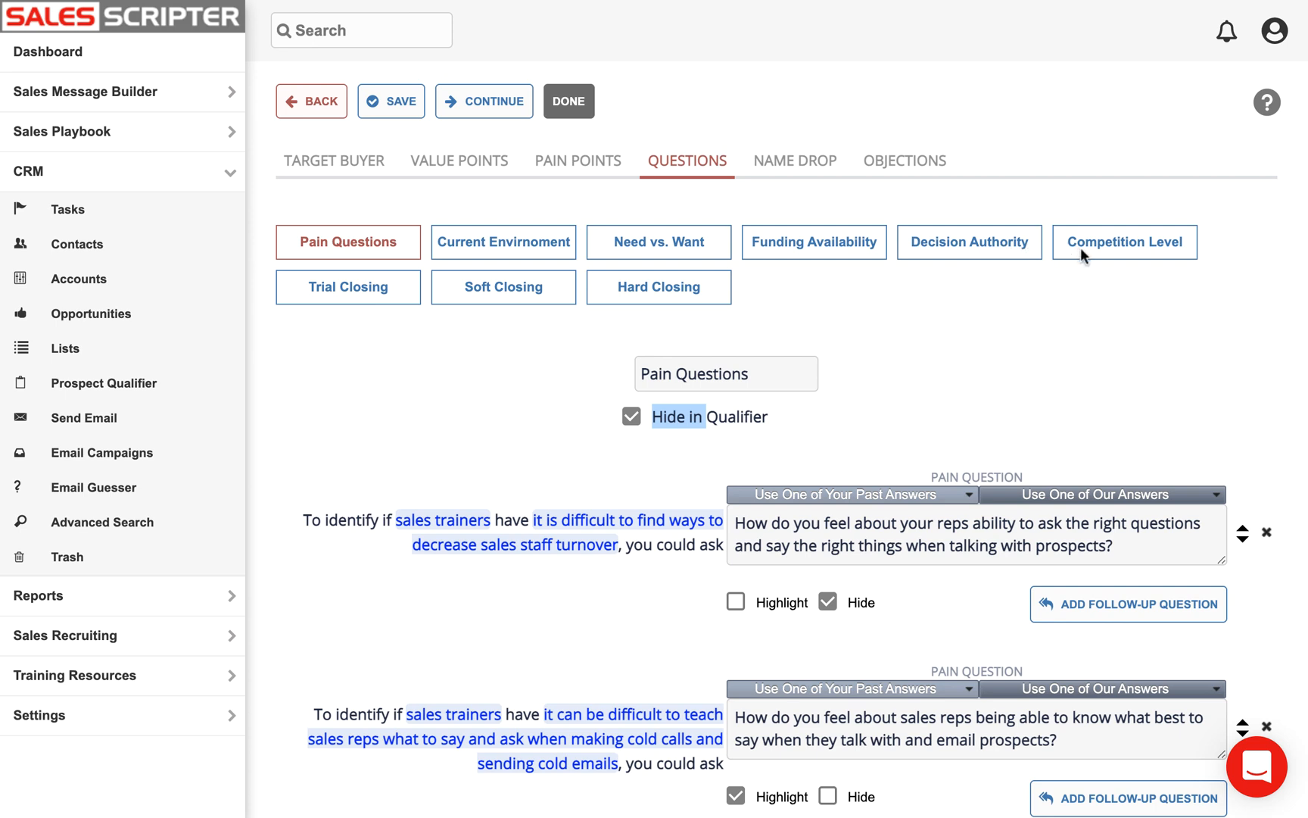
{"action": "double_click", "coordinate": [632, 417]}
{"action": "left_click", "coordinate": [779, 415]}
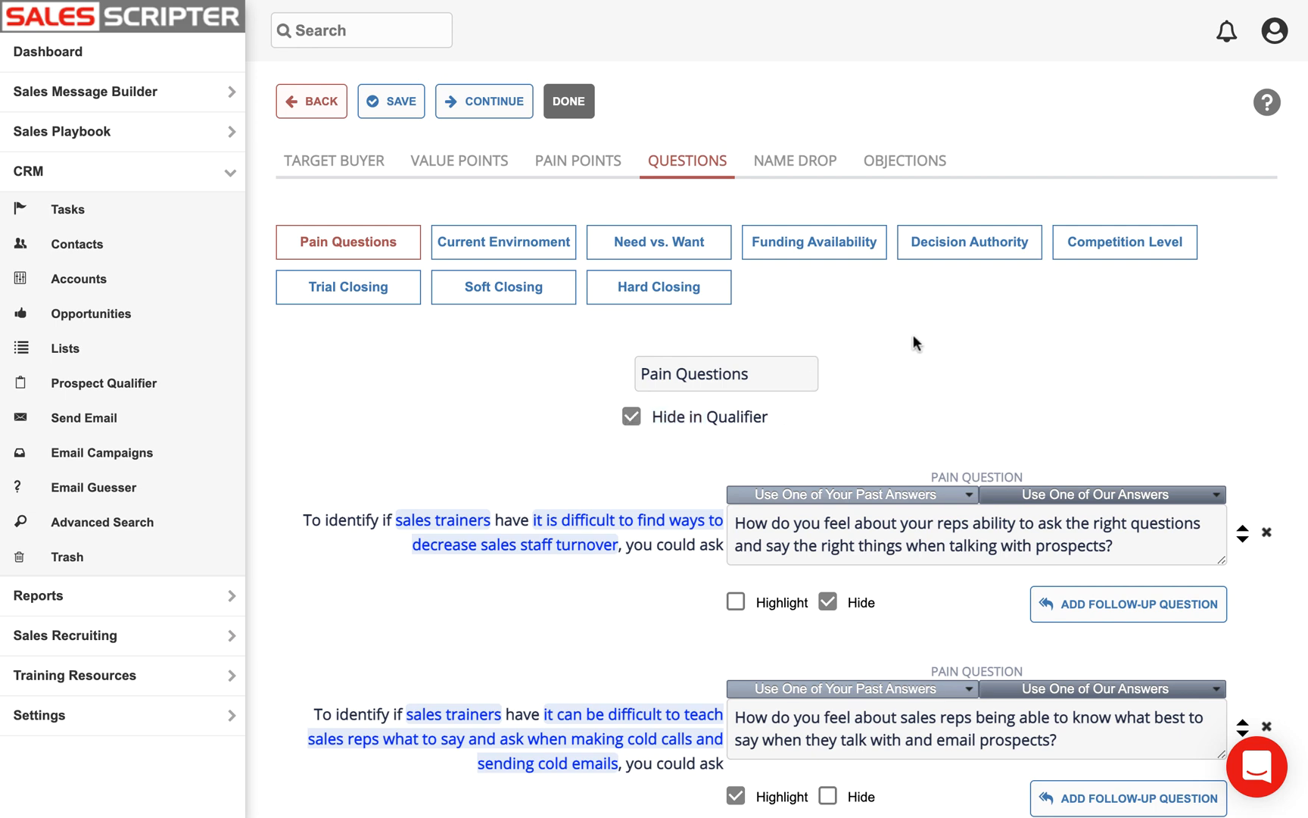
{"action": "left_click", "coordinate": [632, 416]}
Step: Examine the suggested wordings for the first pain question, both the past answers and the supplied answers
{"action": "left_click", "coordinate": [895, 494]}
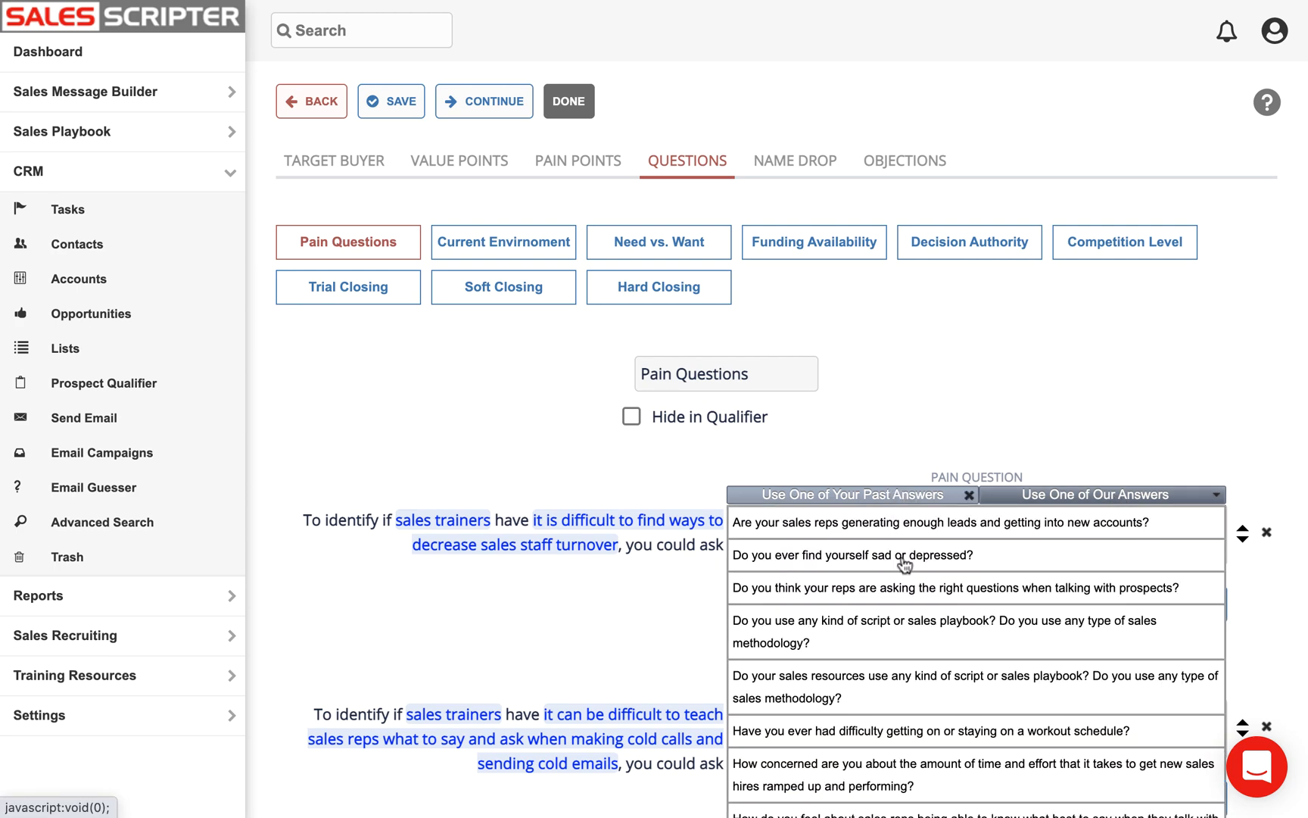
{"action": "scroll", "coordinate": [903, 560], "scroll_direction": "down", "scroll_amount": 10}
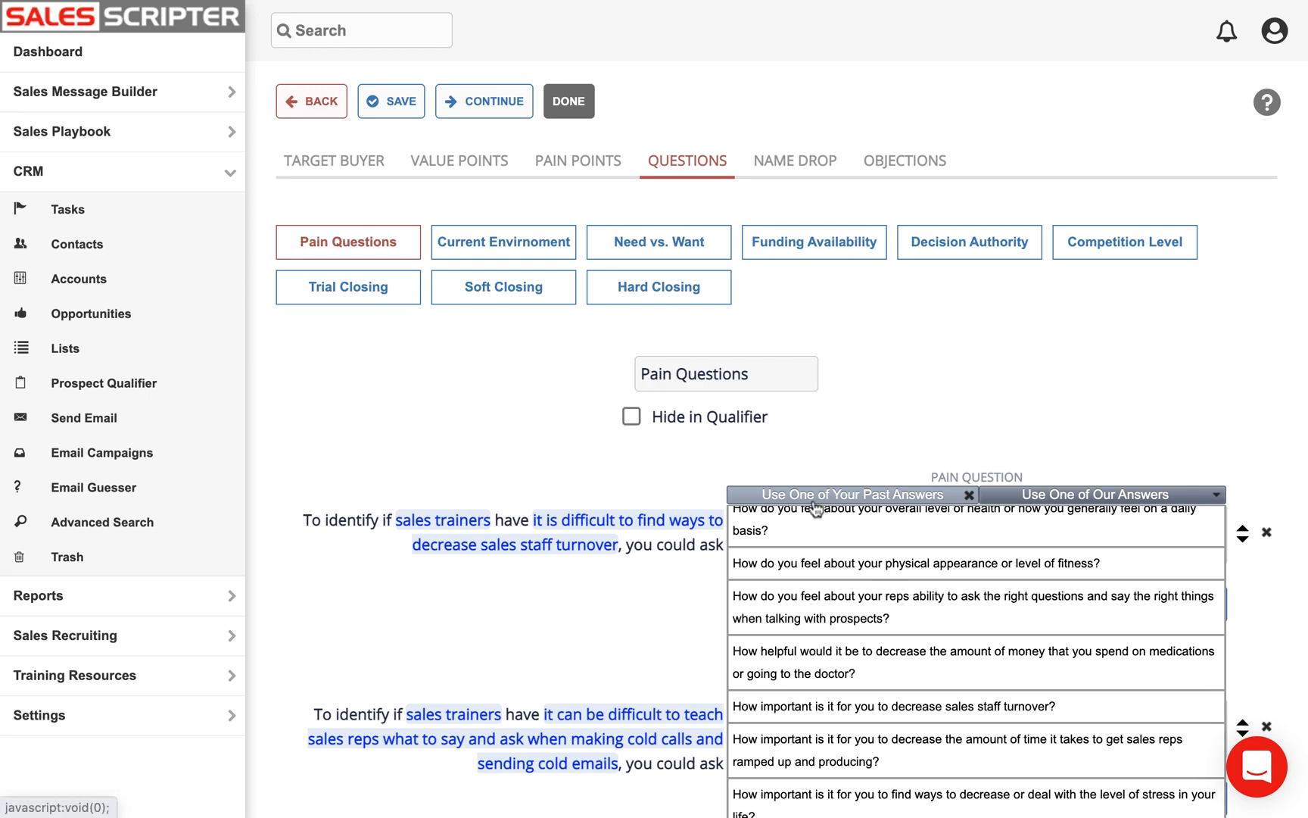
{"action": "left_click", "coordinate": [964, 501]}
{"action": "left_click", "coordinate": [1132, 501]}
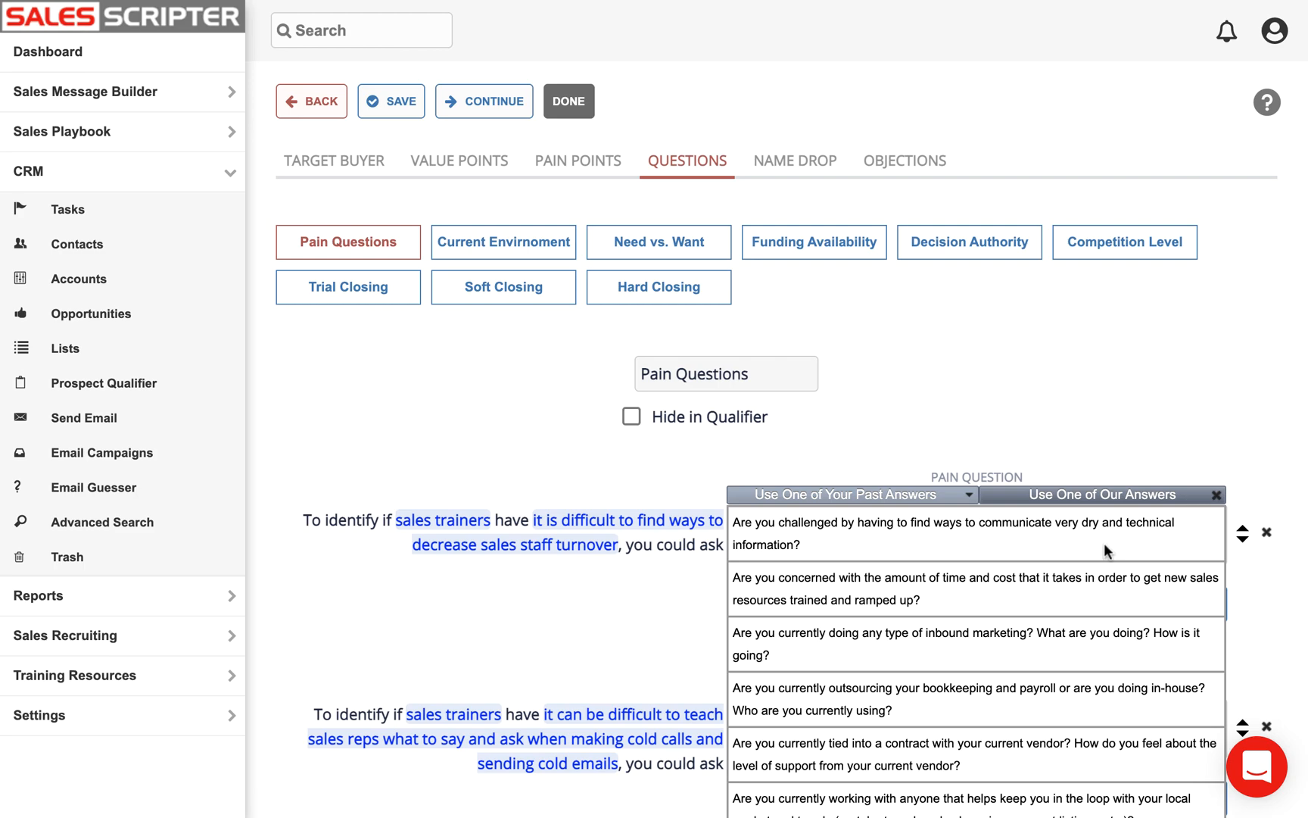
{"action": "left_click", "coordinate": [1216, 495]}
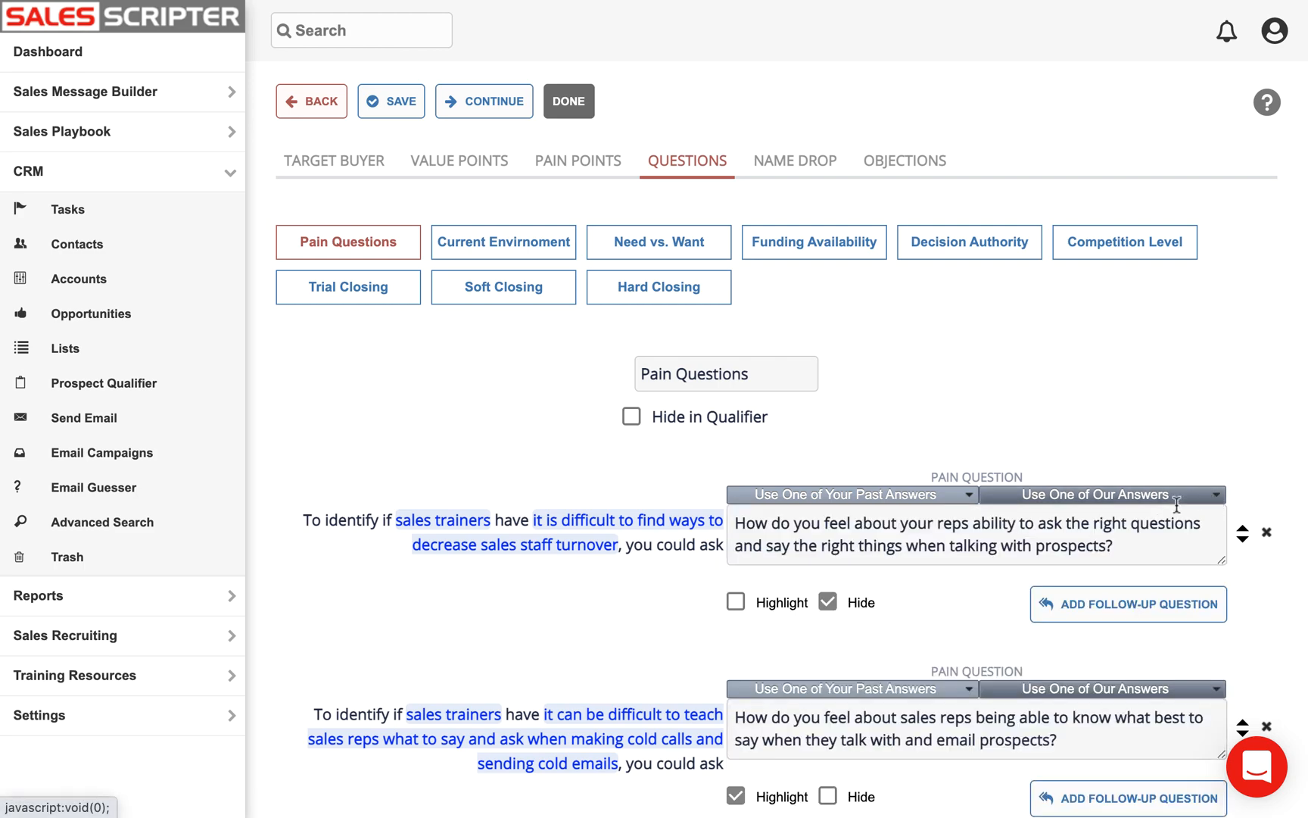
{"action": "scroll", "coordinate": [1115, 534], "scroll_direction": "down", "scroll_amount": 3}
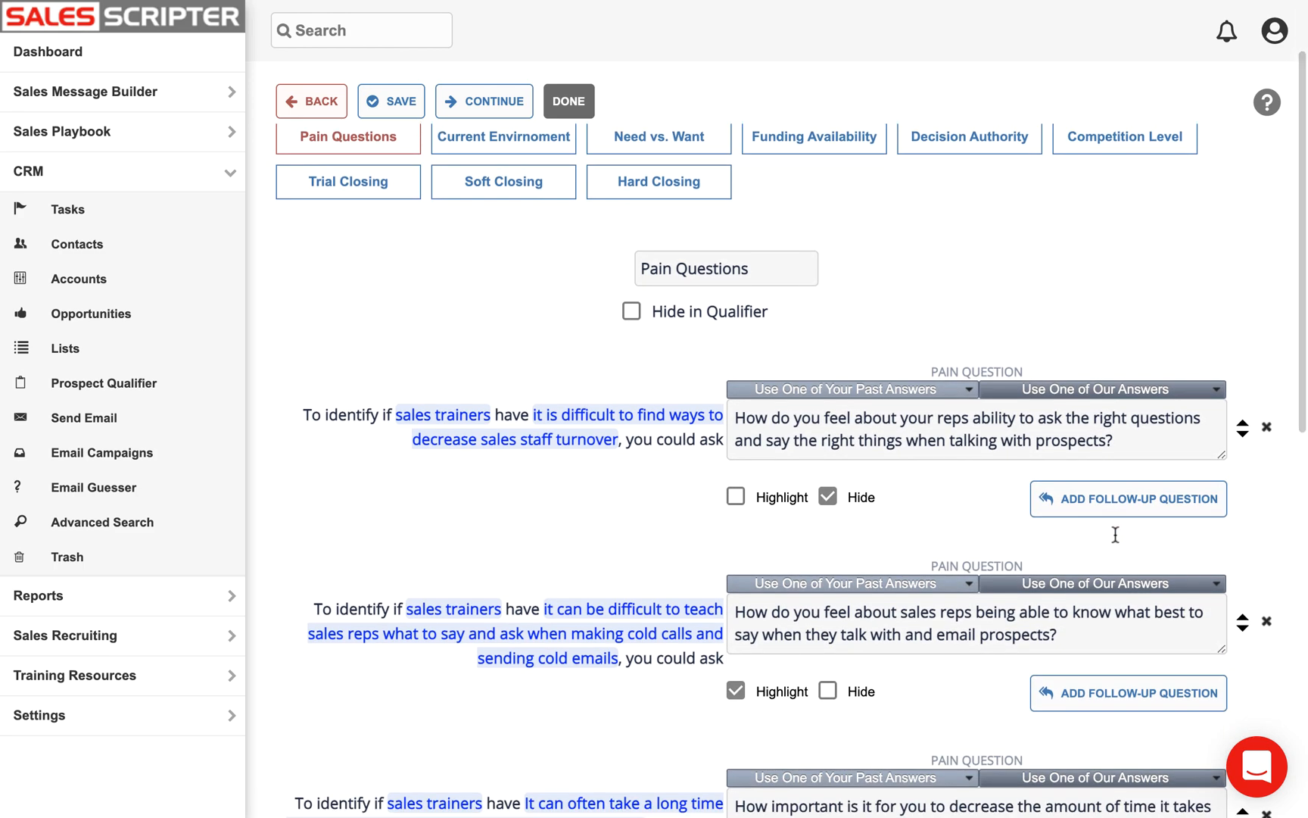
{"action": "scroll", "coordinate": [1115, 534], "scroll_direction": "down", "scroll_amount": 2}
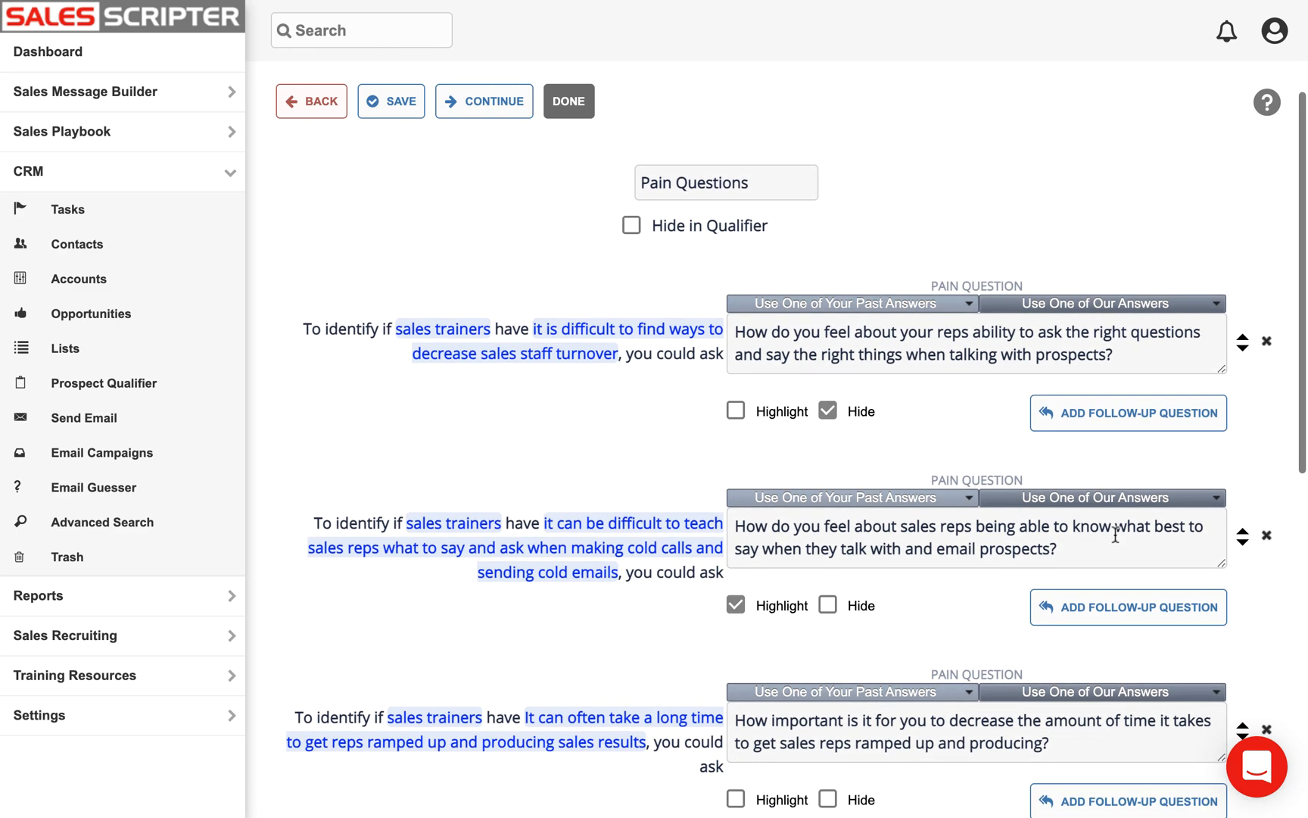
{"action": "scroll", "coordinate": [1127, 453], "scroll_direction": "up", "scroll_amount": 5}
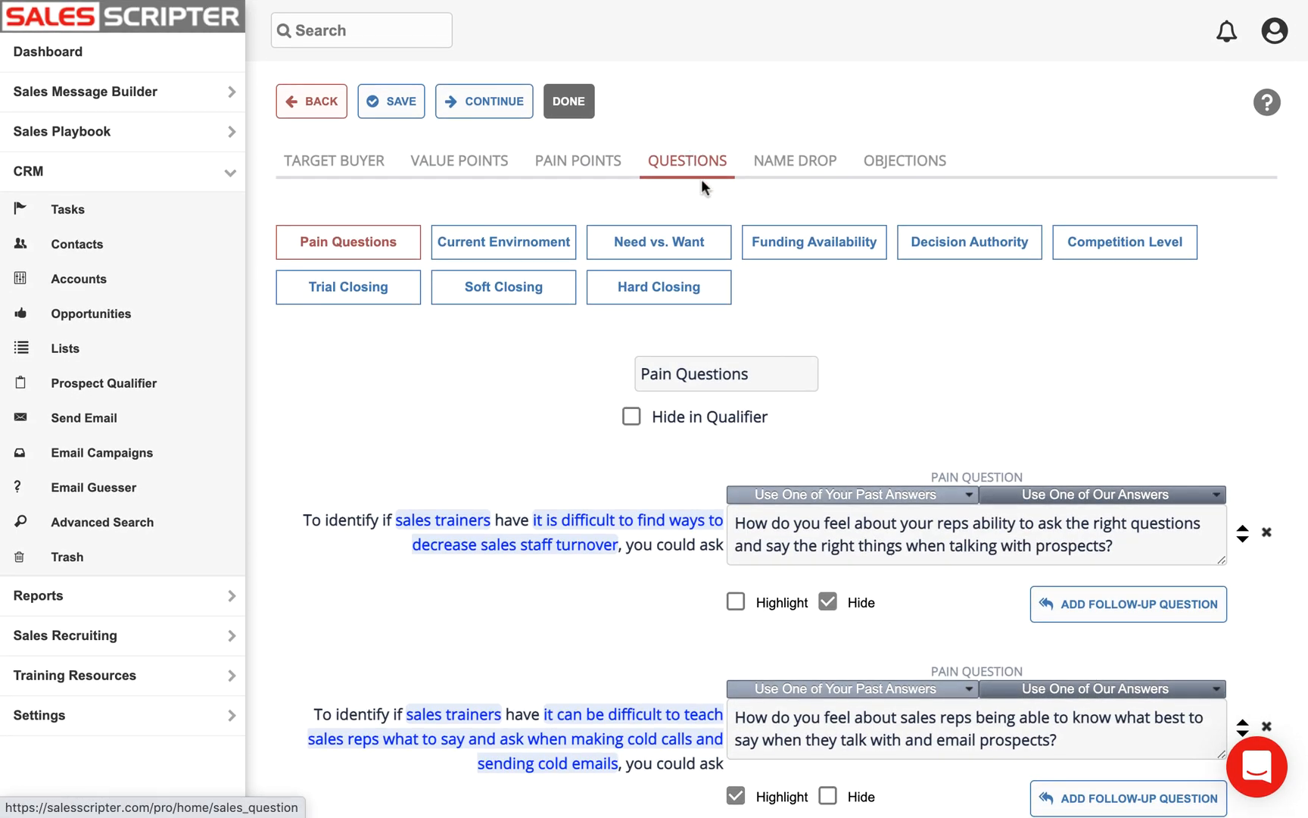
{"action": "scroll", "coordinate": [1134, 542], "scroll_direction": "down", "scroll_amount": 2}
{"action": "left_click", "coordinate": [1121, 475]}
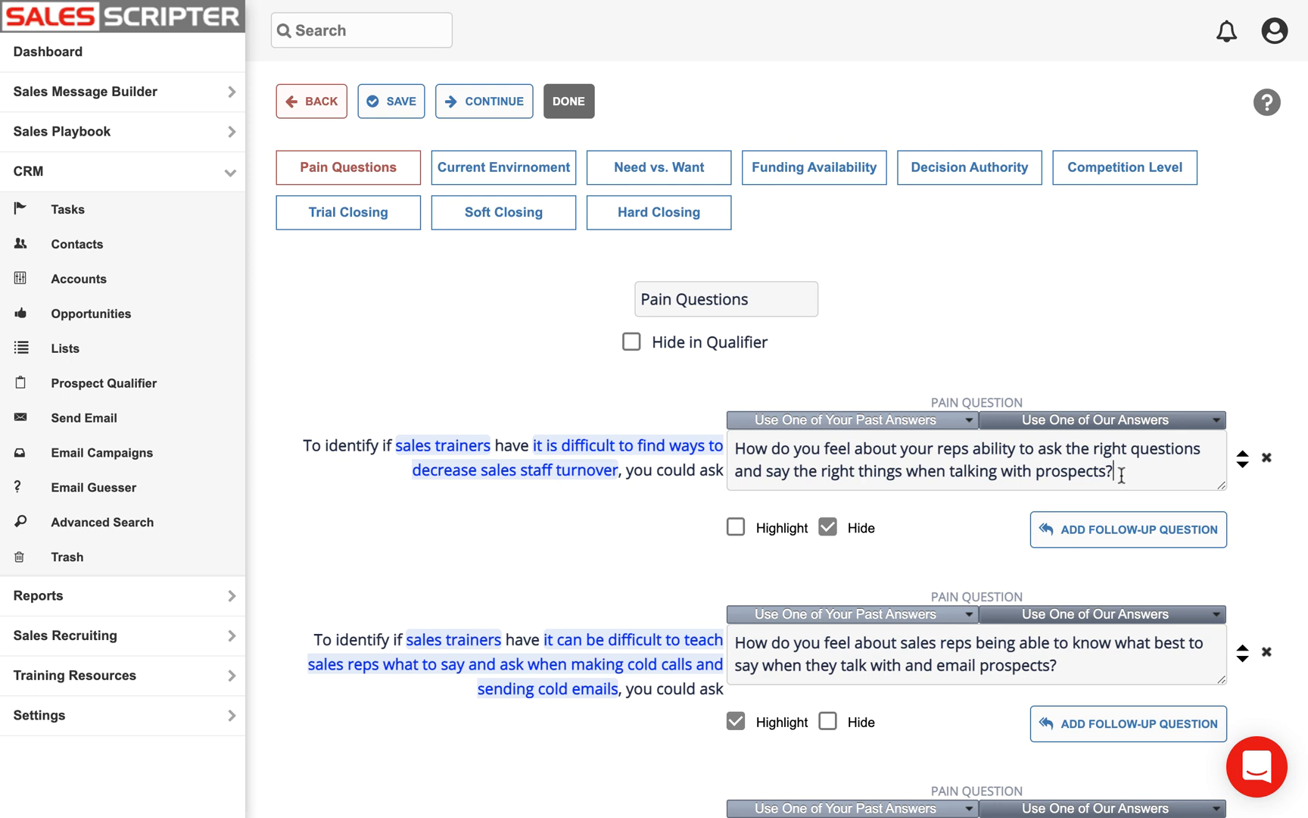
{"action": "left_click_drag", "start_coordinate": [1121, 475], "coordinate": [697, 449]}
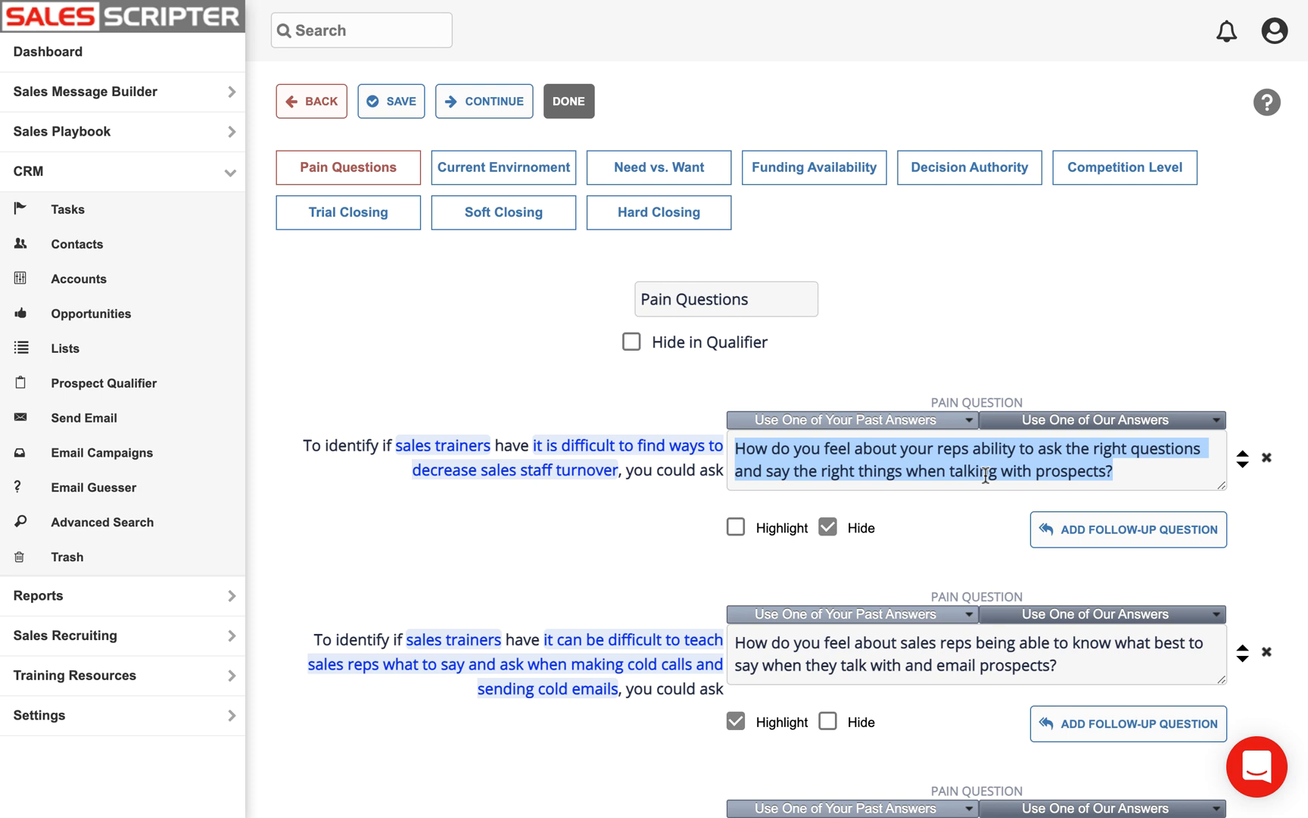
{"action": "left_click", "coordinate": [957, 525]}
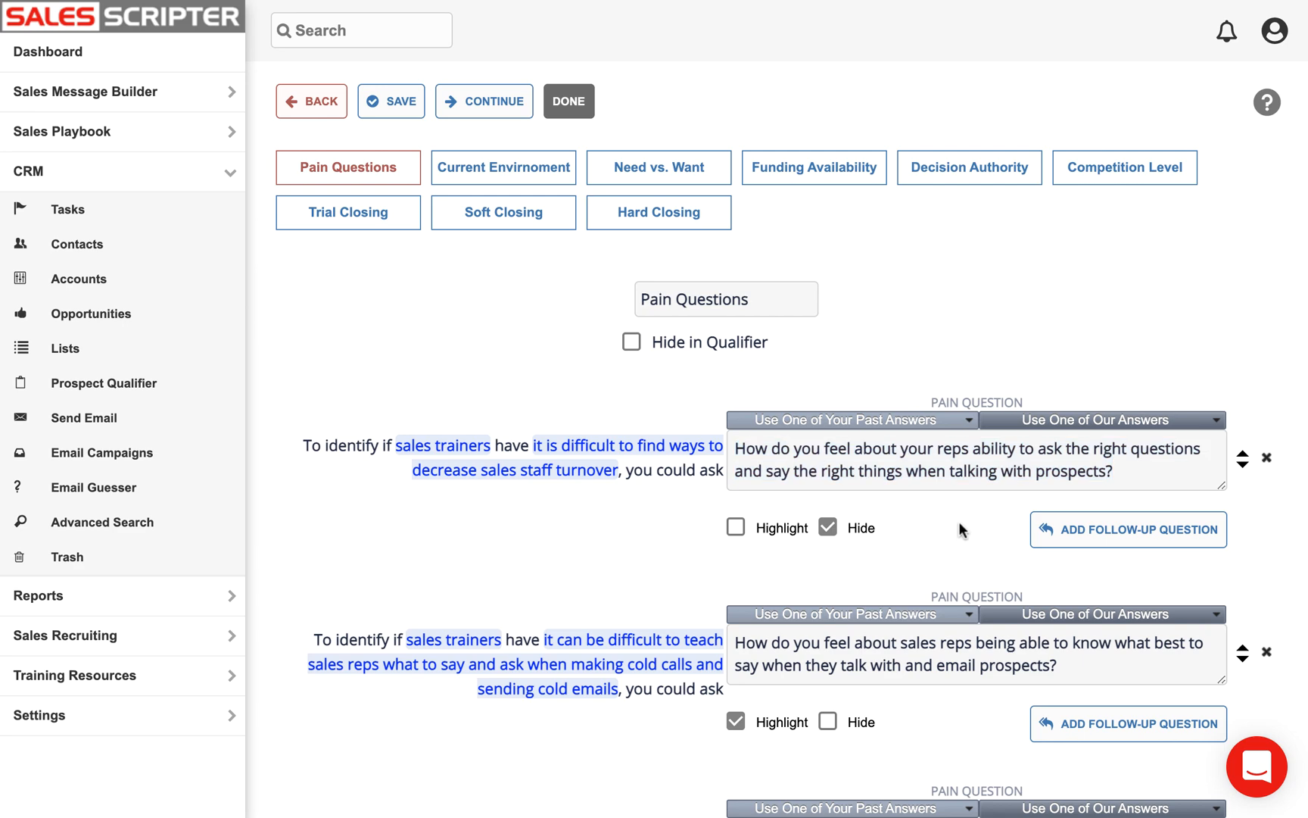
Step: Add a follow-up question to the first pain question with "Important" as the prospect response and save it
{"action": "left_click", "coordinate": [1105, 541]}
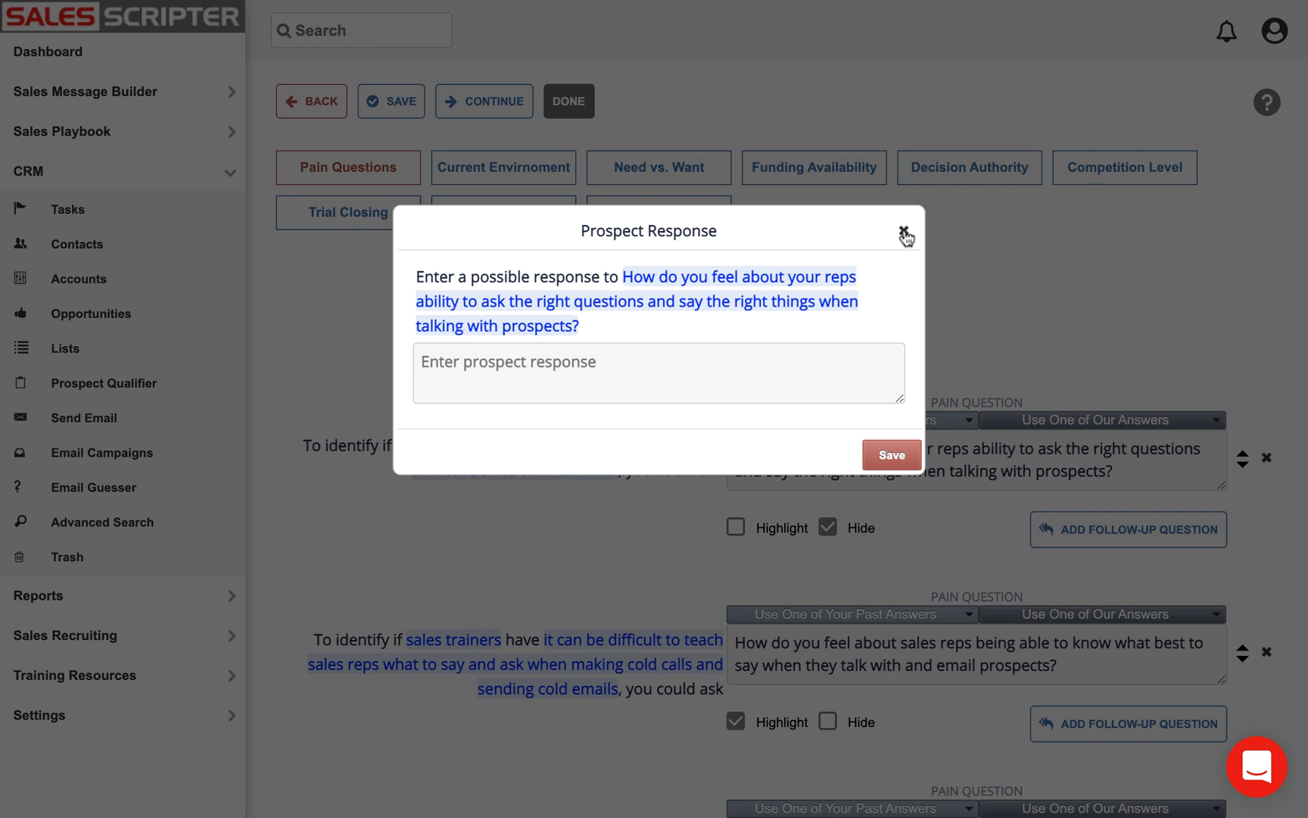
{"action": "left_click", "coordinate": [461, 369]}
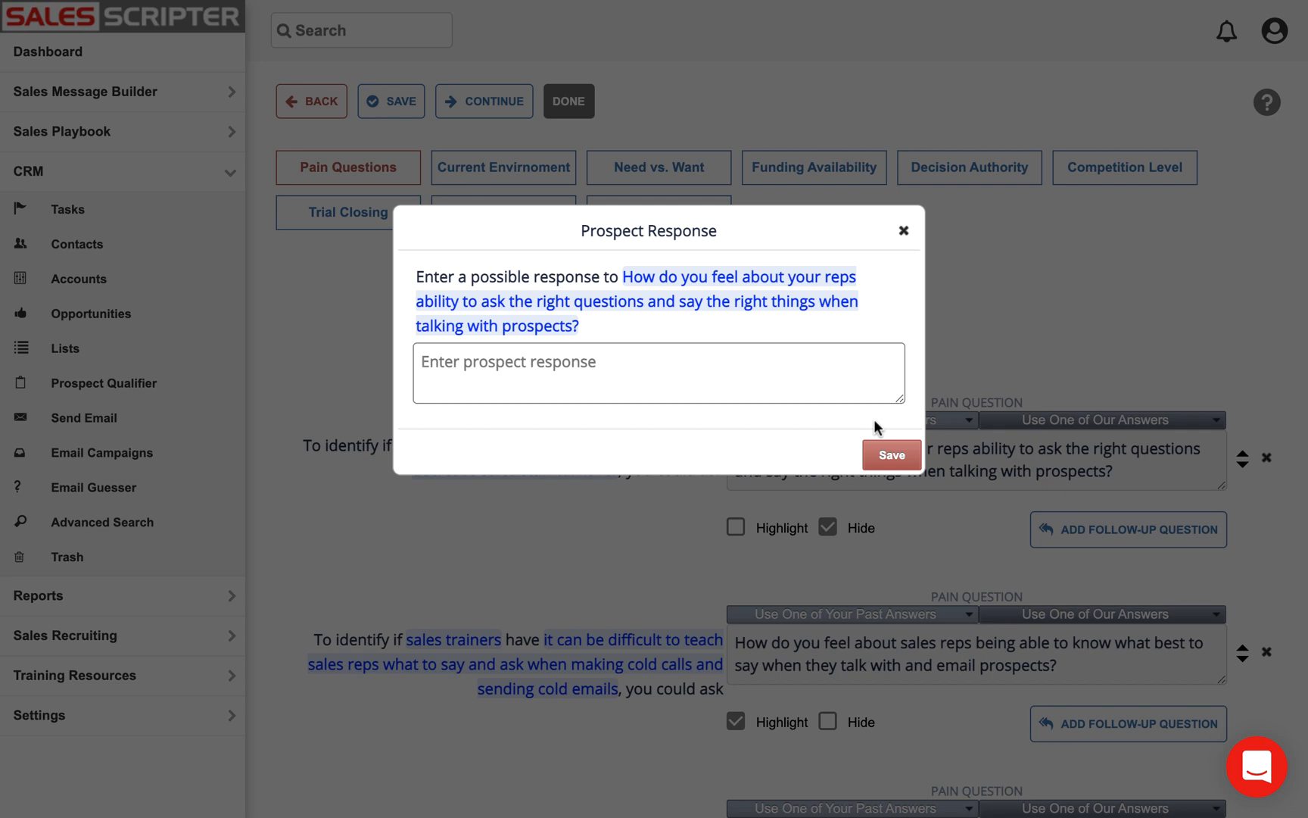
{"action": "type", "text": "Impor"}
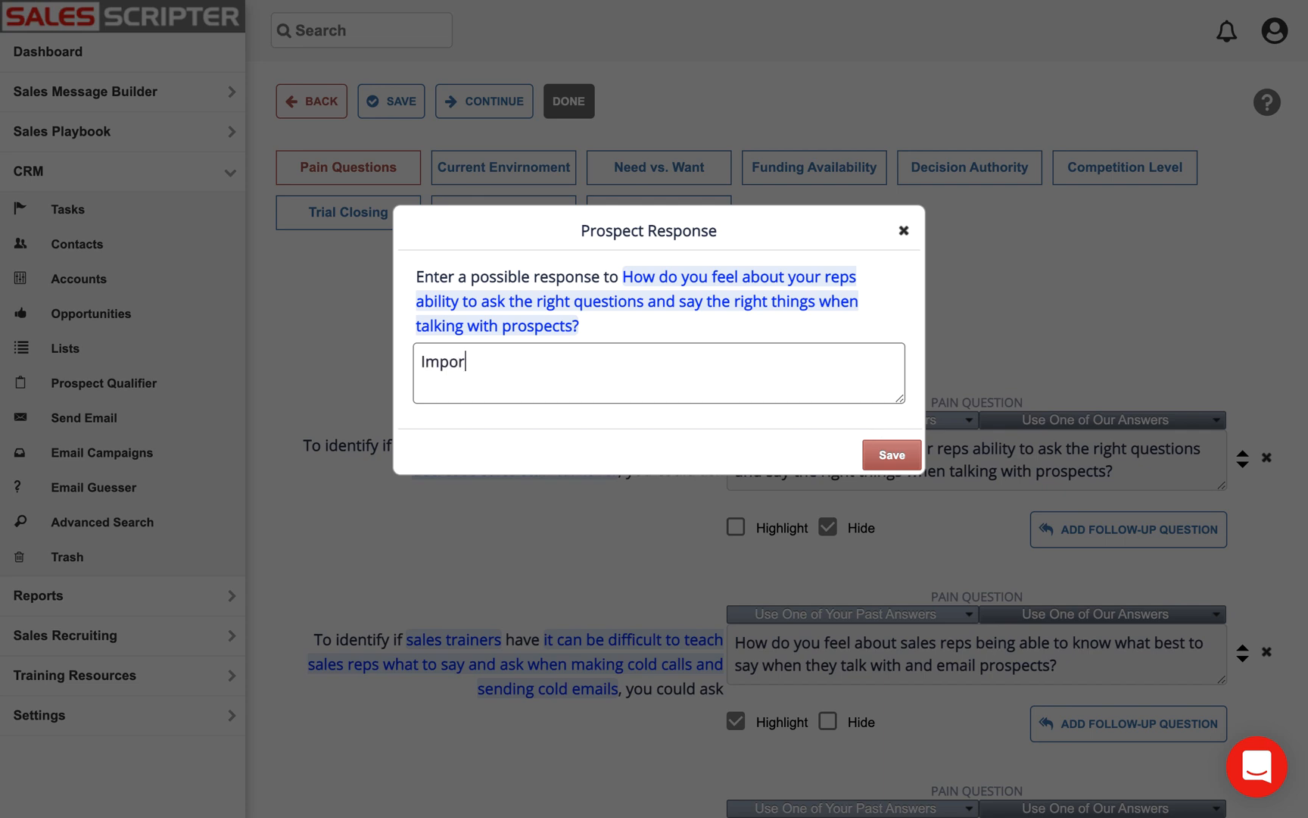
{"action": "type", "text": "tant"}
{"action": "left_click", "coordinate": [906, 455]}
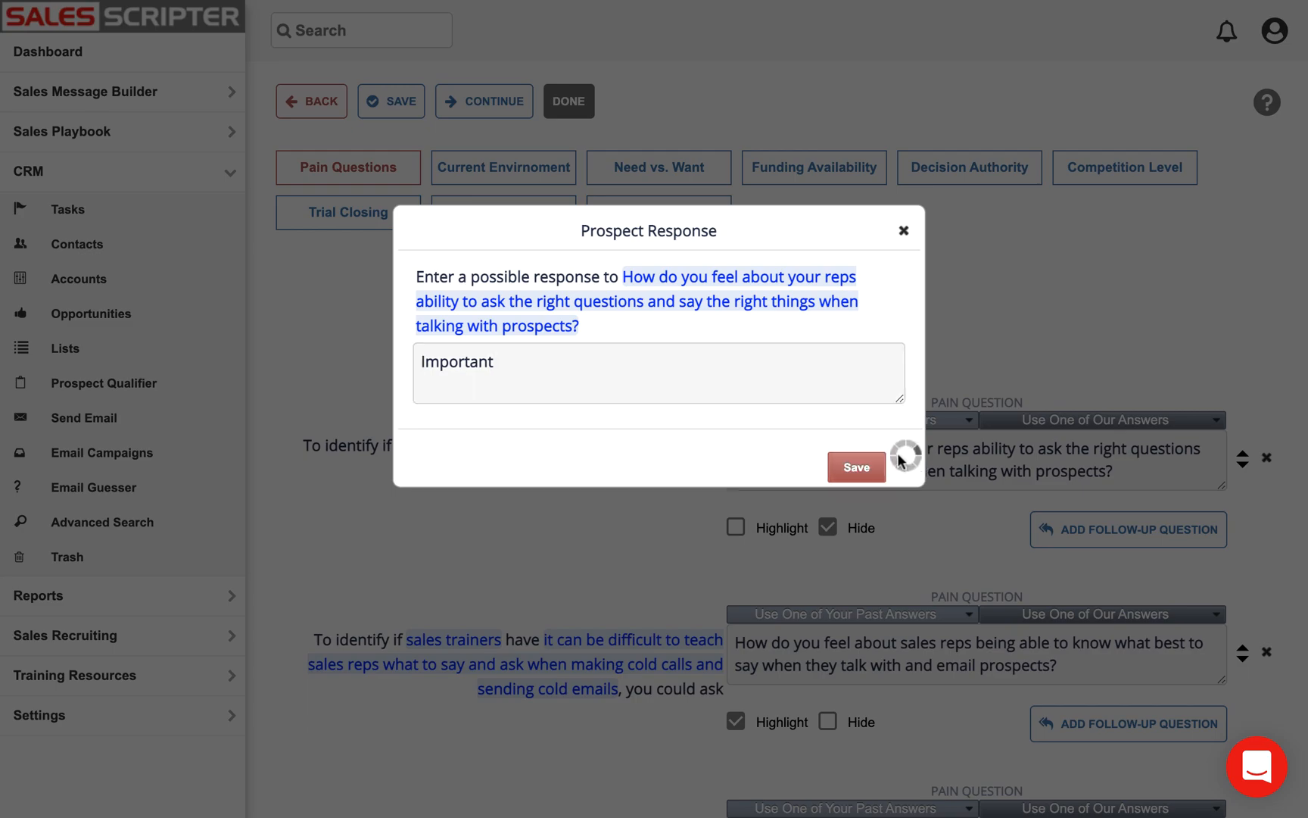
Step: Enter "Follow-up question" as the question text for the "Important" prospect response
{"action": "scroll", "coordinate": [924, 568], "scroll_direction": "down", "scroll_amount": 5}
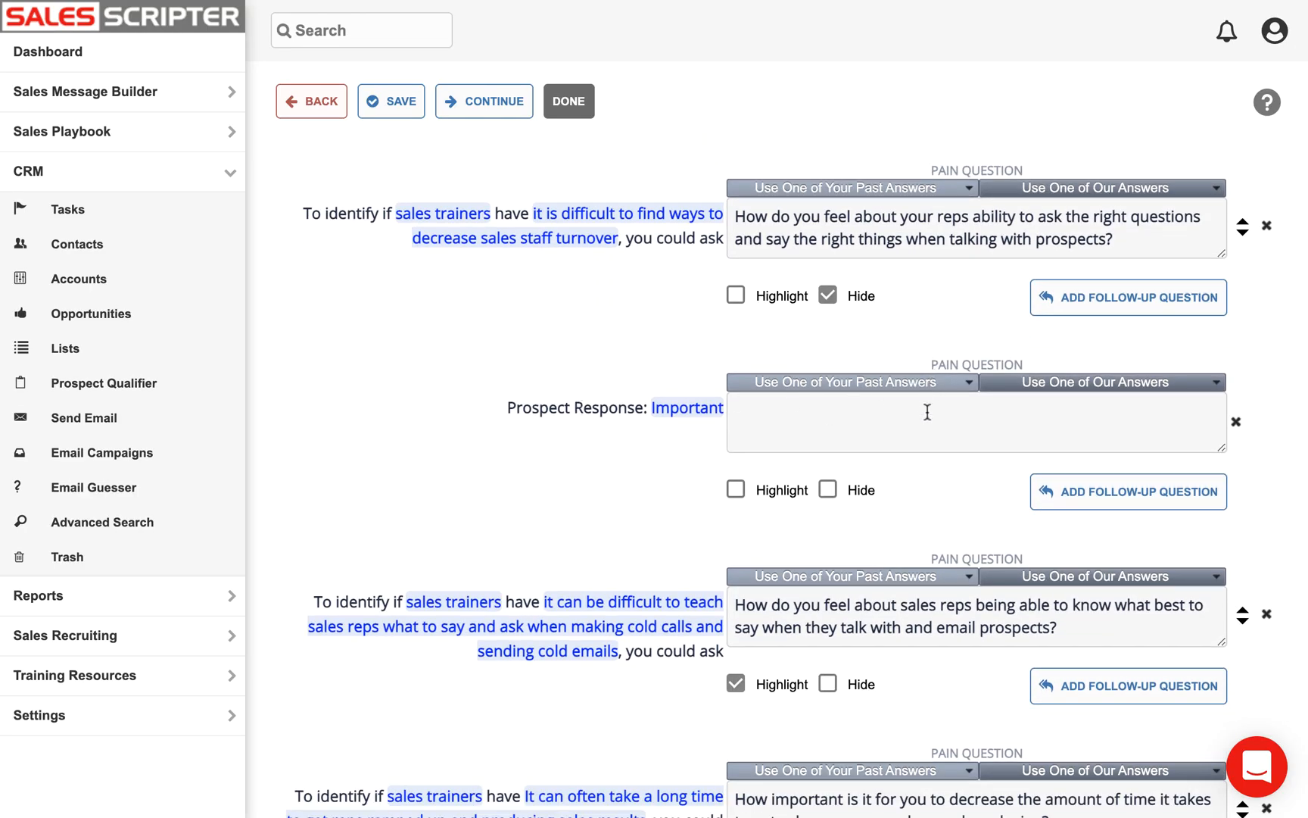
{"action": "left_click", "coordinate": [917, 425]}
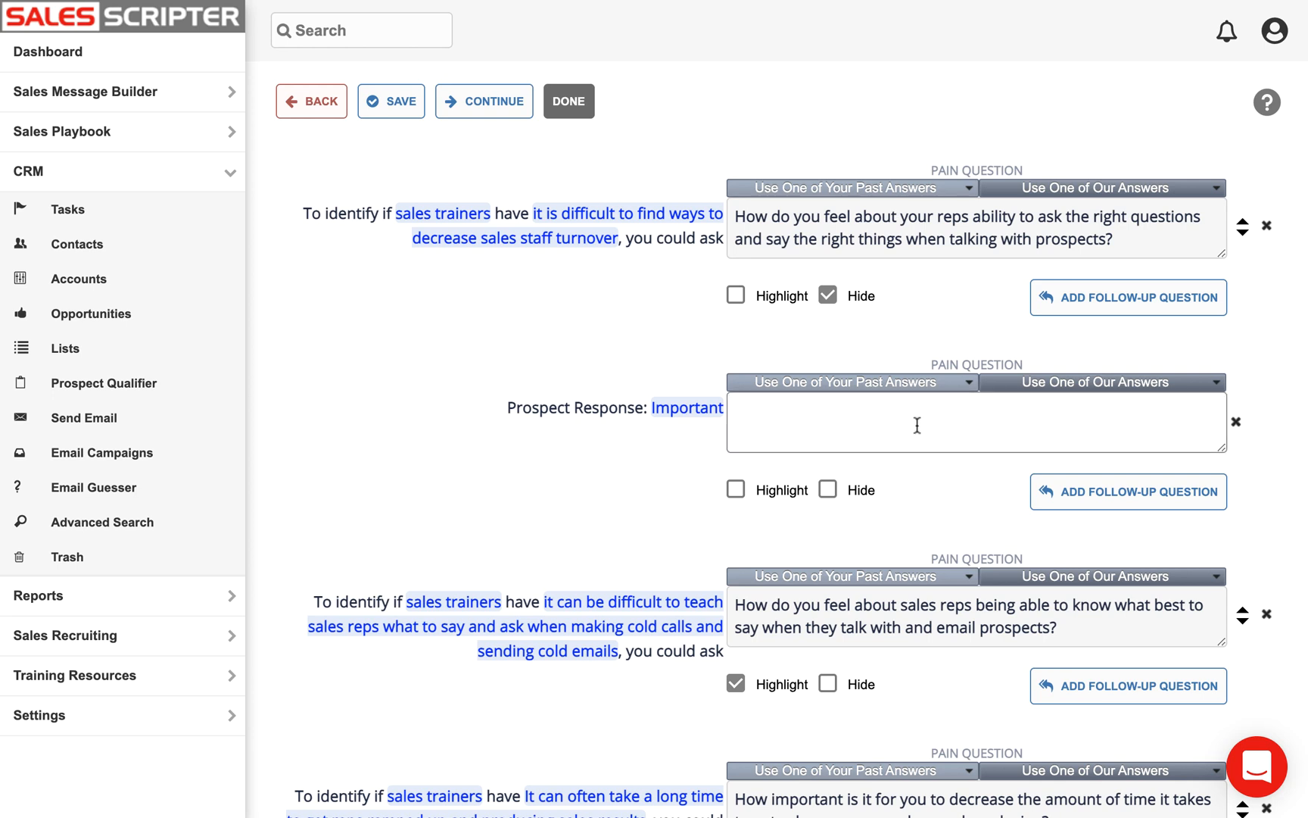
{"action": "type", "text": "Follow-up question"}
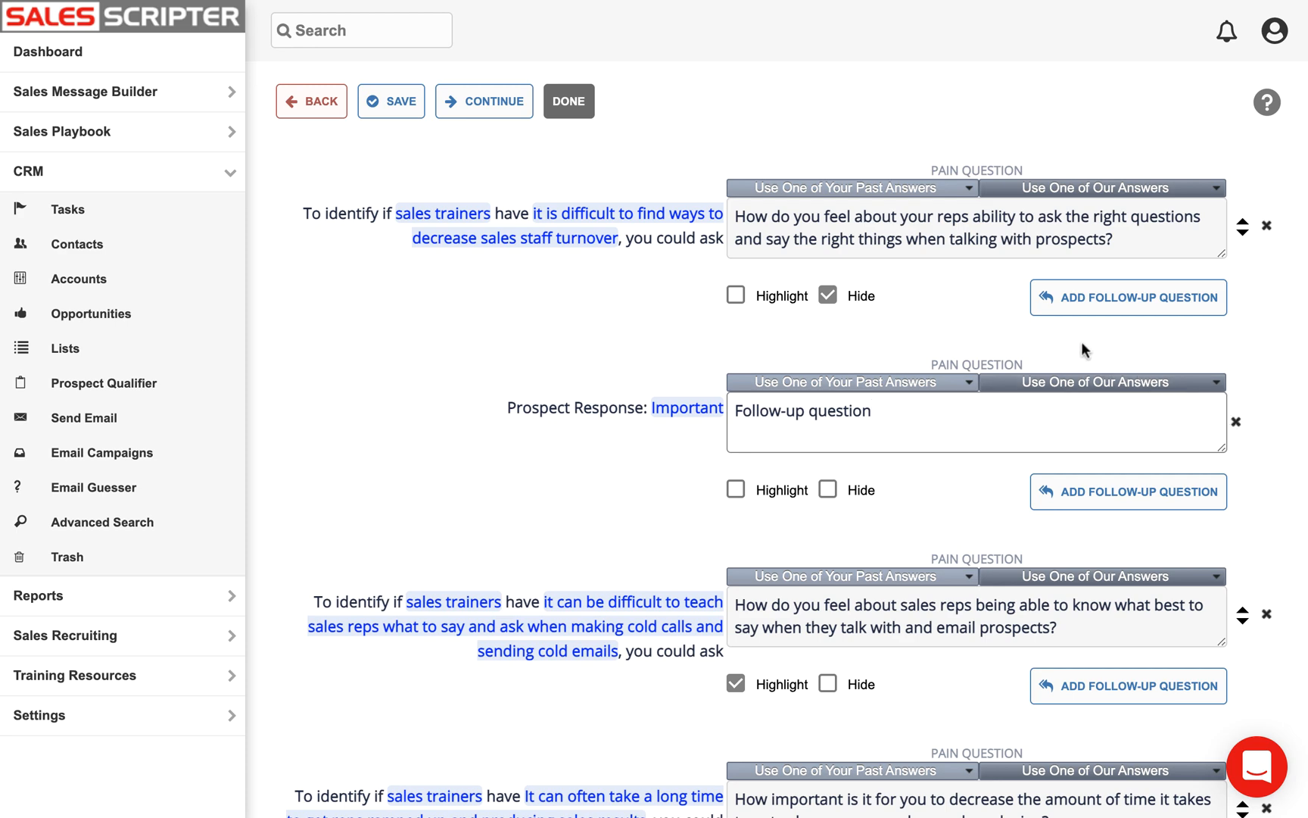
Step: Turn the Highlight option on and back off, and the Hide option off and back on, for the first pain question
{"action": "scroll", "coordinate": [1081, 341], "scroll_direction": "up", "scroll_amount": 2}
{"action": "scroll", "coordinate": [1081, 341], "scroll_direction": "up", "scroll_amount": 3}
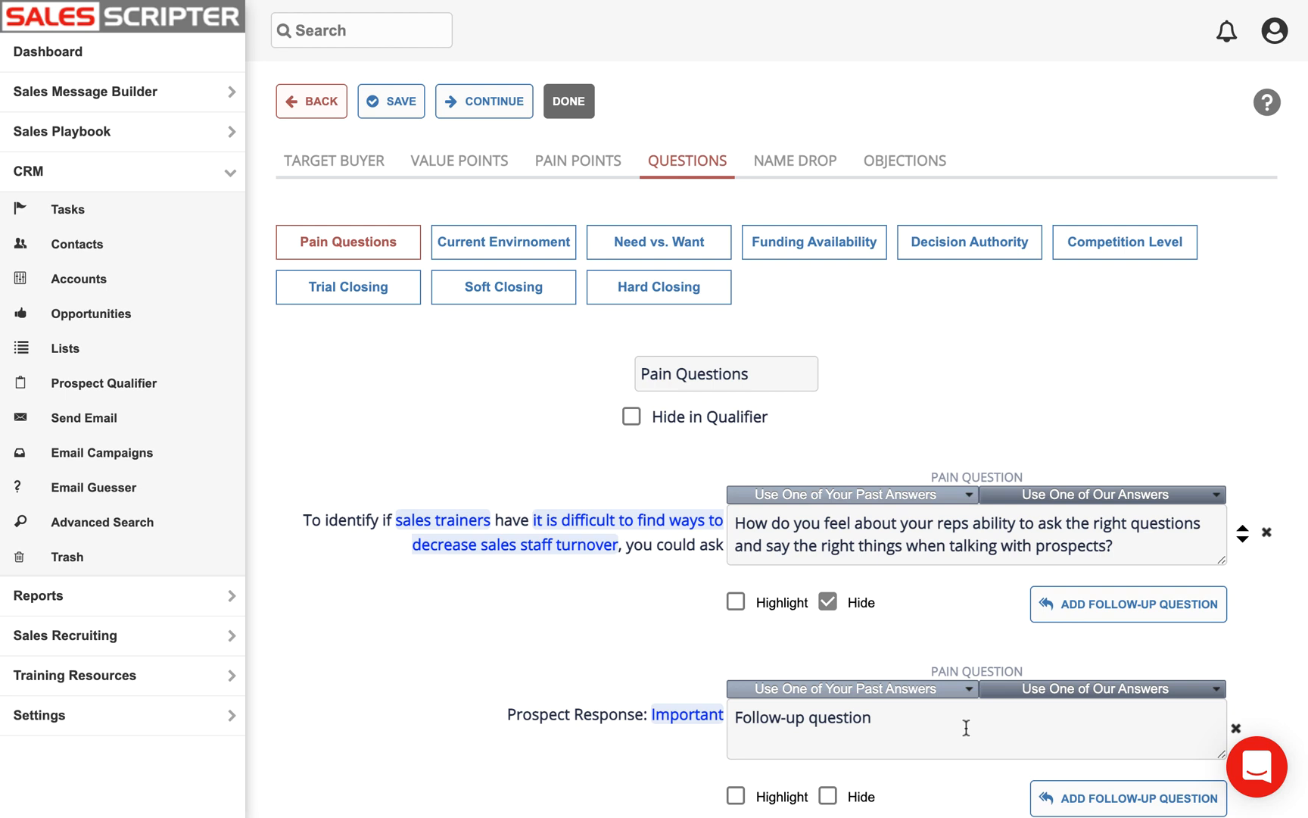
{"action": "scroll", "coordinate": [966, 728], "scroll_direction": "down", "scroll_amount": 2}
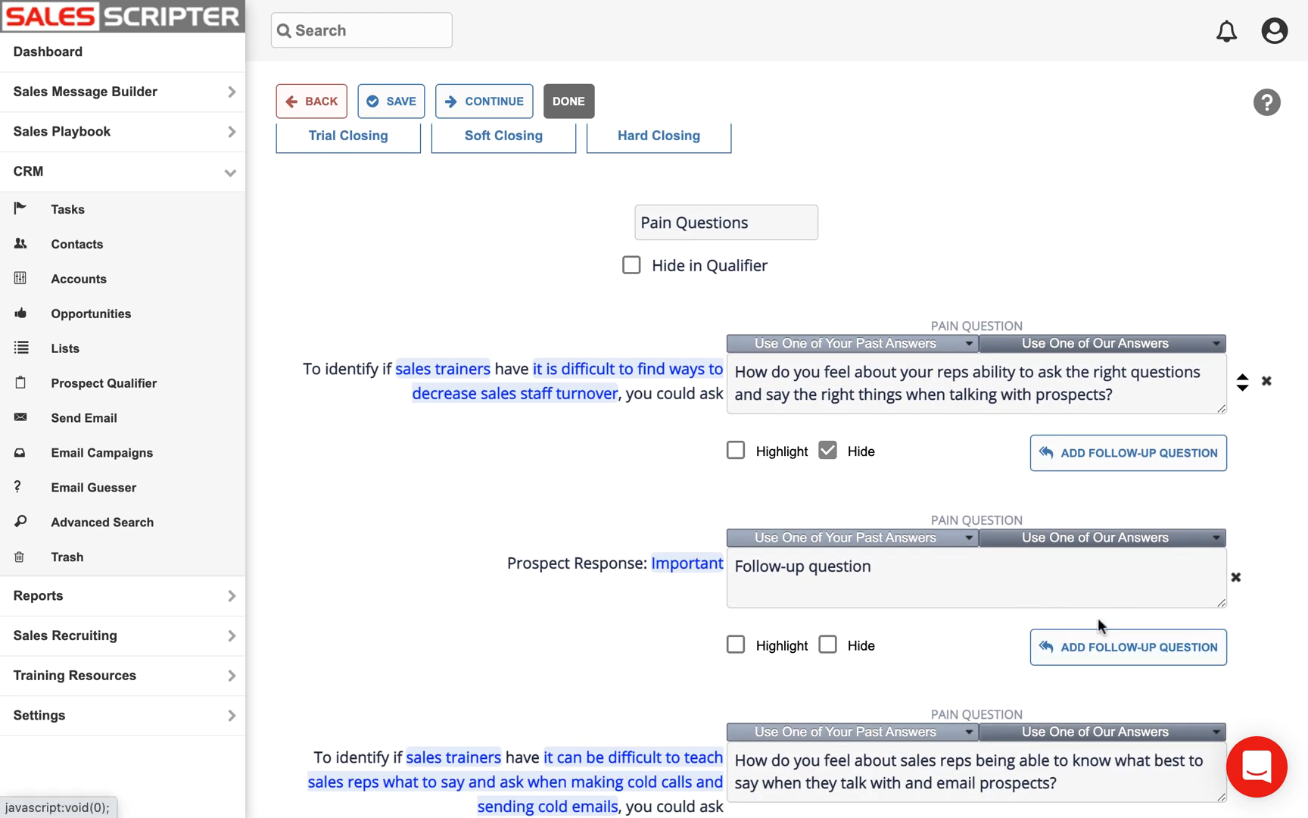
{"action": "scroll", "coordinate": [984, 508], "scroll_direction": "up", "scroll_amount": 2}
{"action": "scroll", "coordinate": [888, 529], "scroll_direction": "down", "scroll_amount": 2}
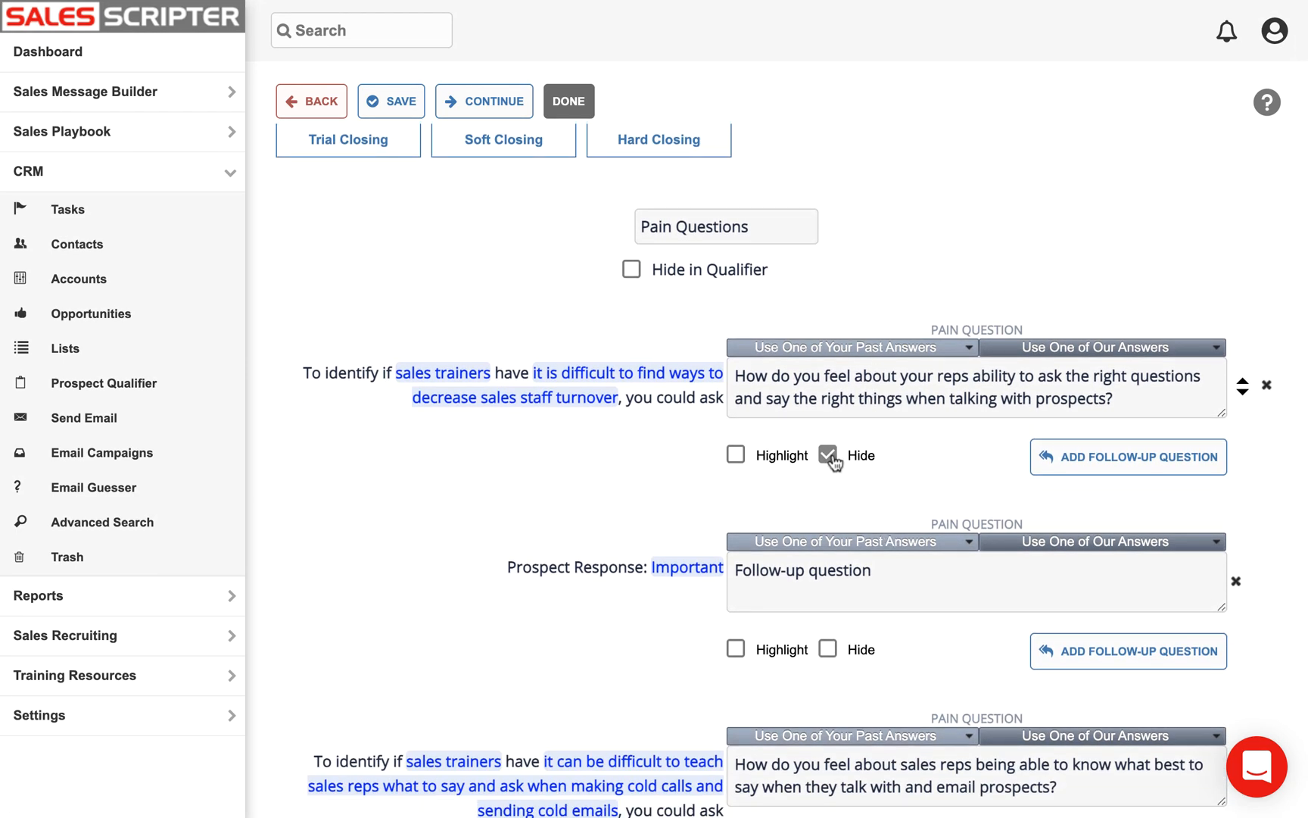
{"action": "left_click", "coordinate": [735, 454]}
{"action": "left_click", "coordinate": [737, 455]}
{"action": "left_click", "coordinate": [828, 455]}
{"action": "left_click", "coordinate": [828, 455]}
Step: Look over the remaining pain questions and turn the Hide option off and back on for the first one
{"action": "scroll", "coordinate": [859, 561], "scroll_direction": "down", "scroll_amount": 10}
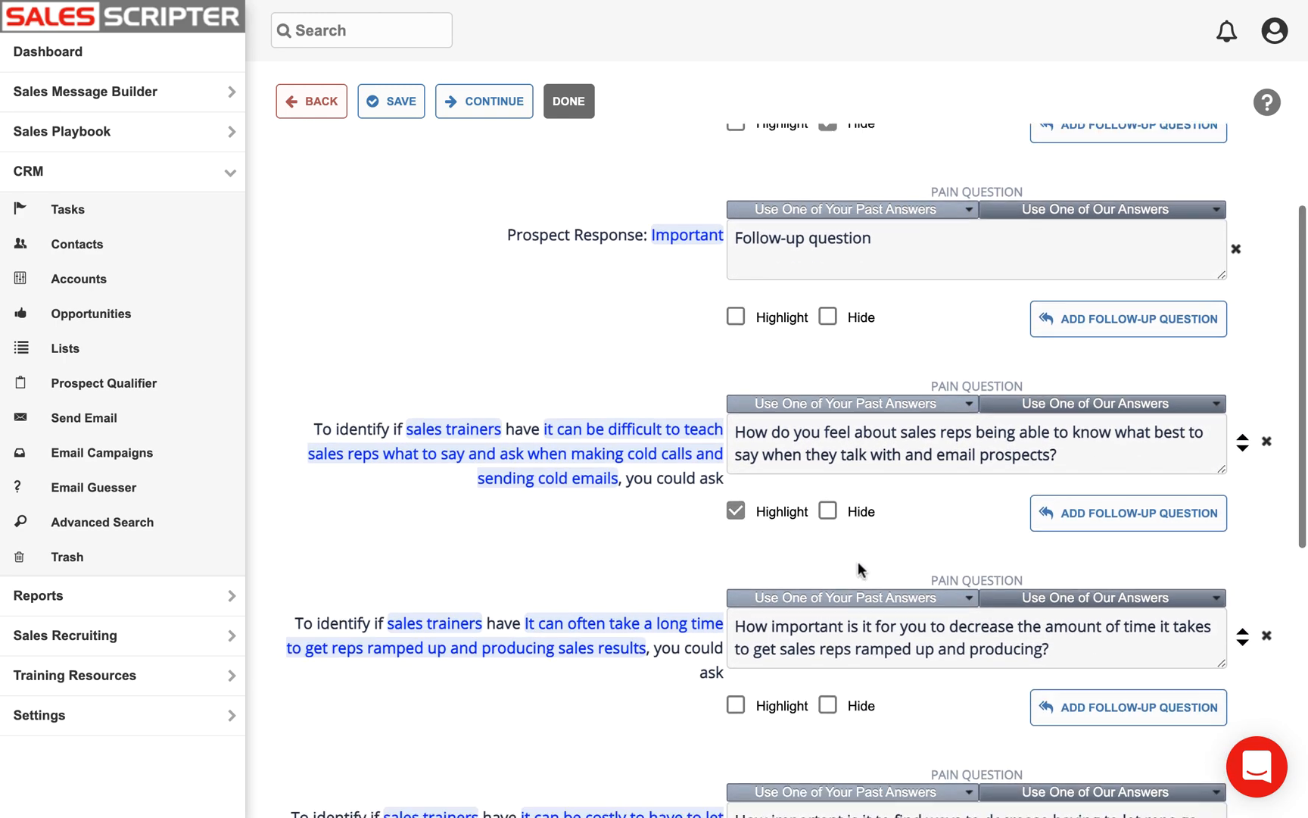
{"action": "scroll", "coordinate": [859, 566], "scroll_direction": "up", "scroll_amount": 5}
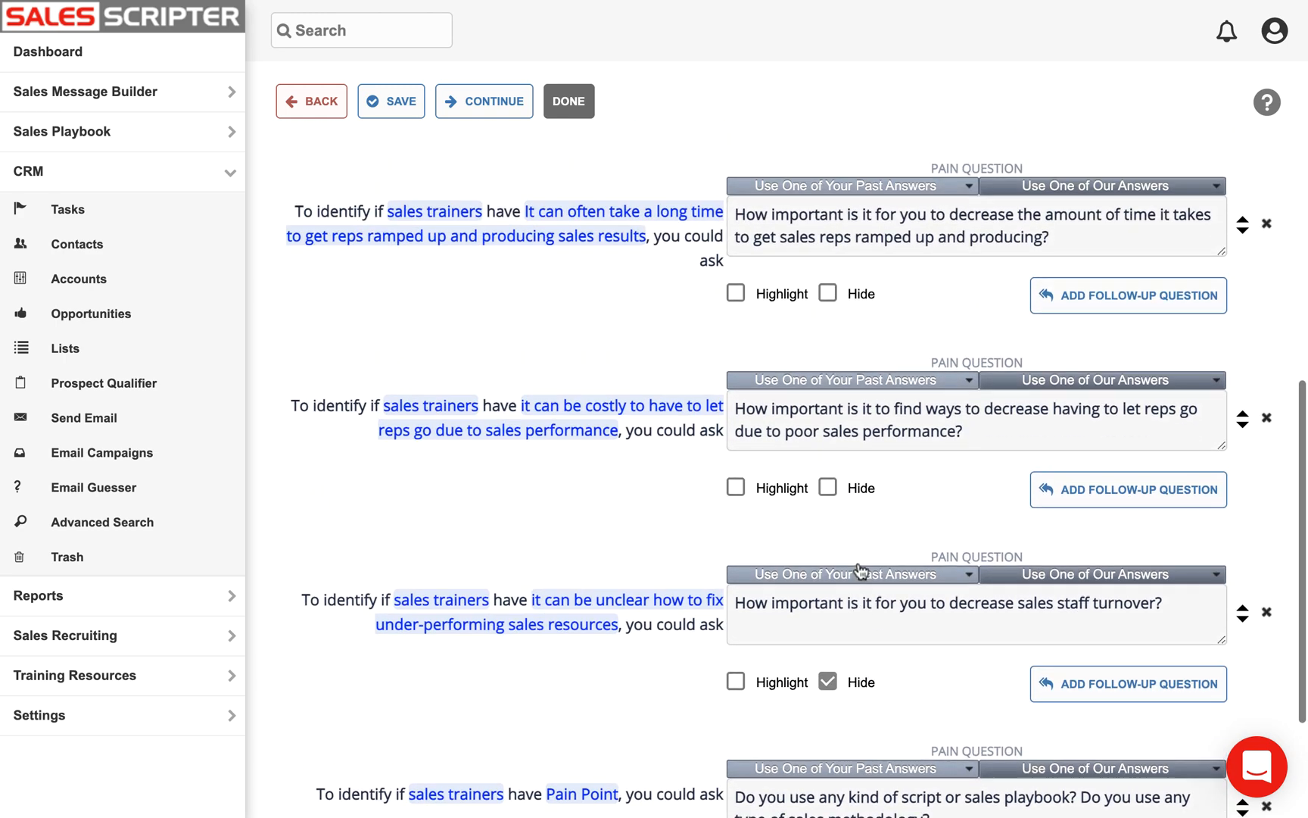
{"action": "scroll", "coordinate": [858, 563], "scroll_direction": "up", "scroll_amount": 1}
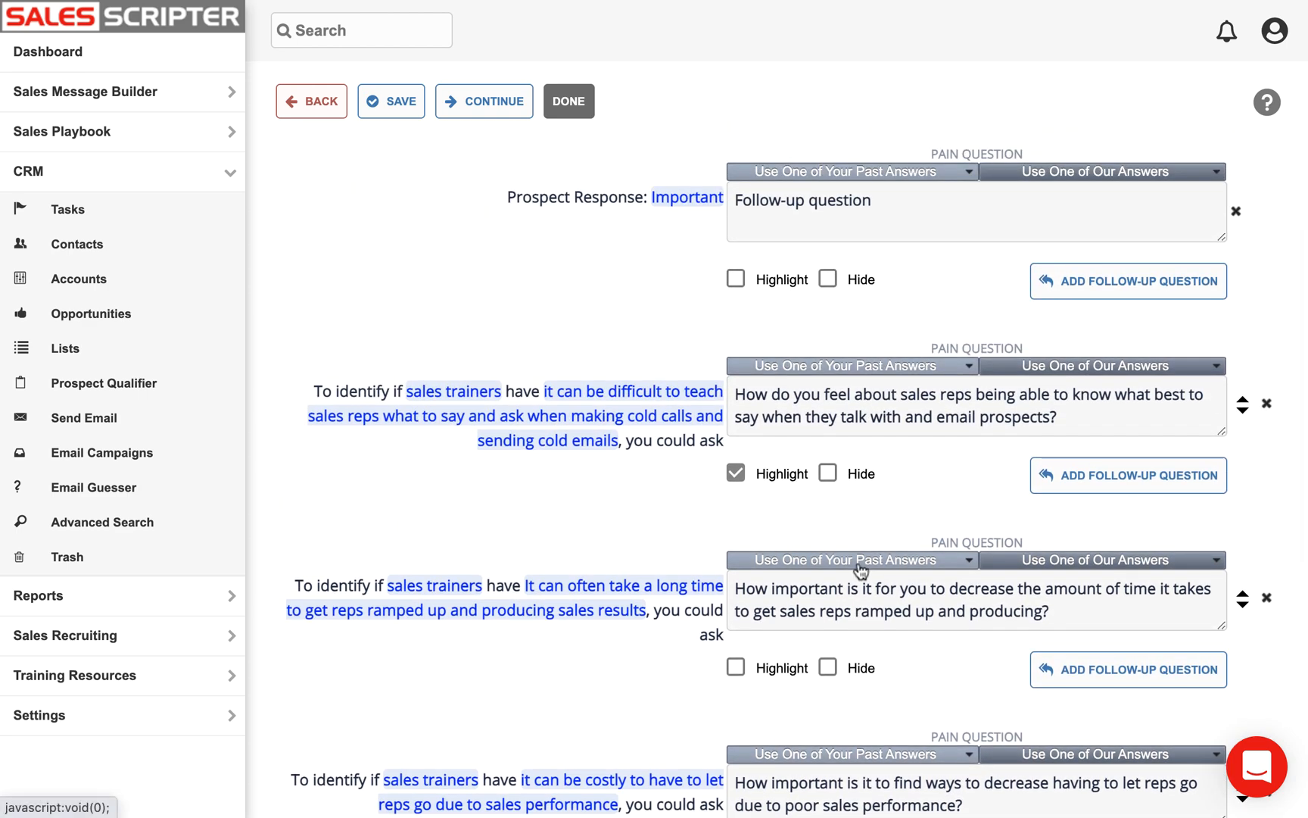
{"action": "scroll", "coordinate": [861, 569], "scroll_direction": "up", "scroll_amount": 3}
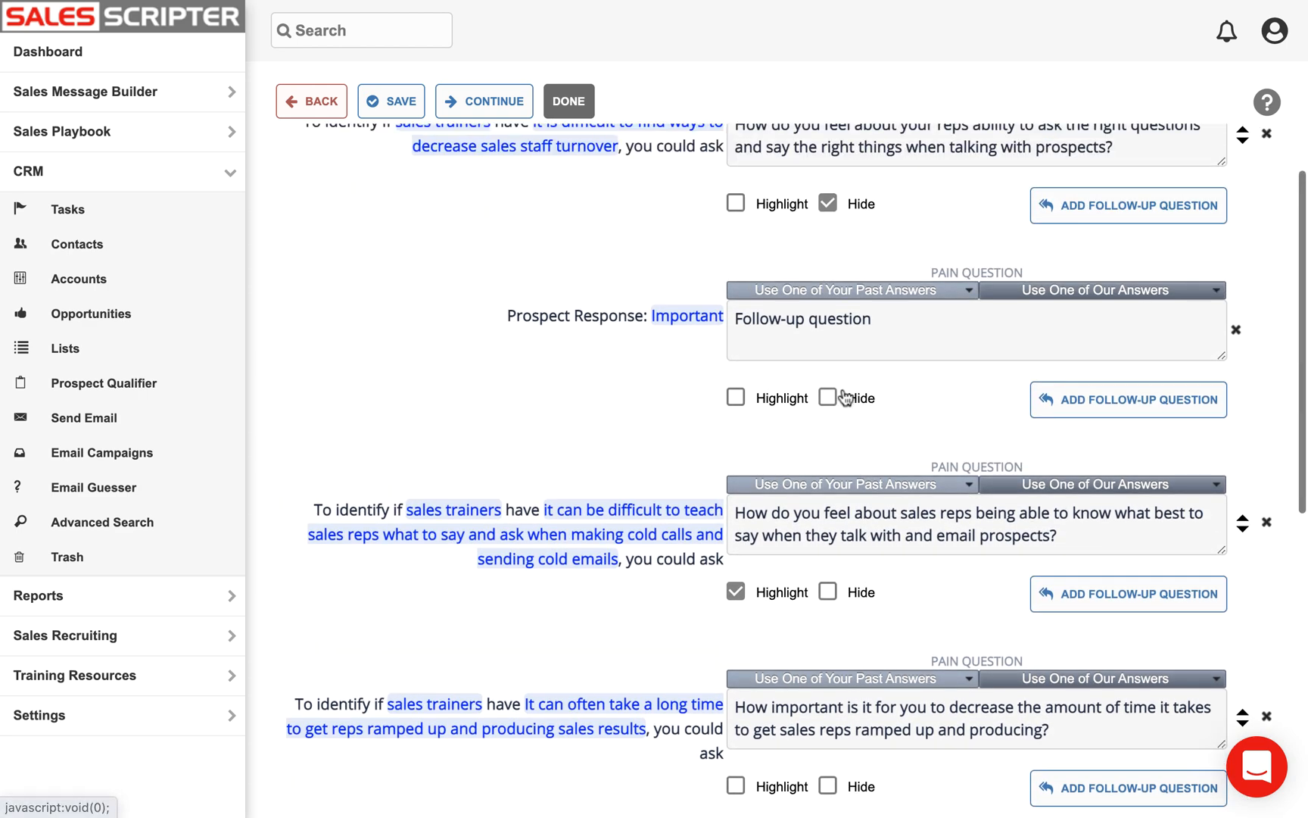
{"action": "left_click", "coordinate": [826, 338]}
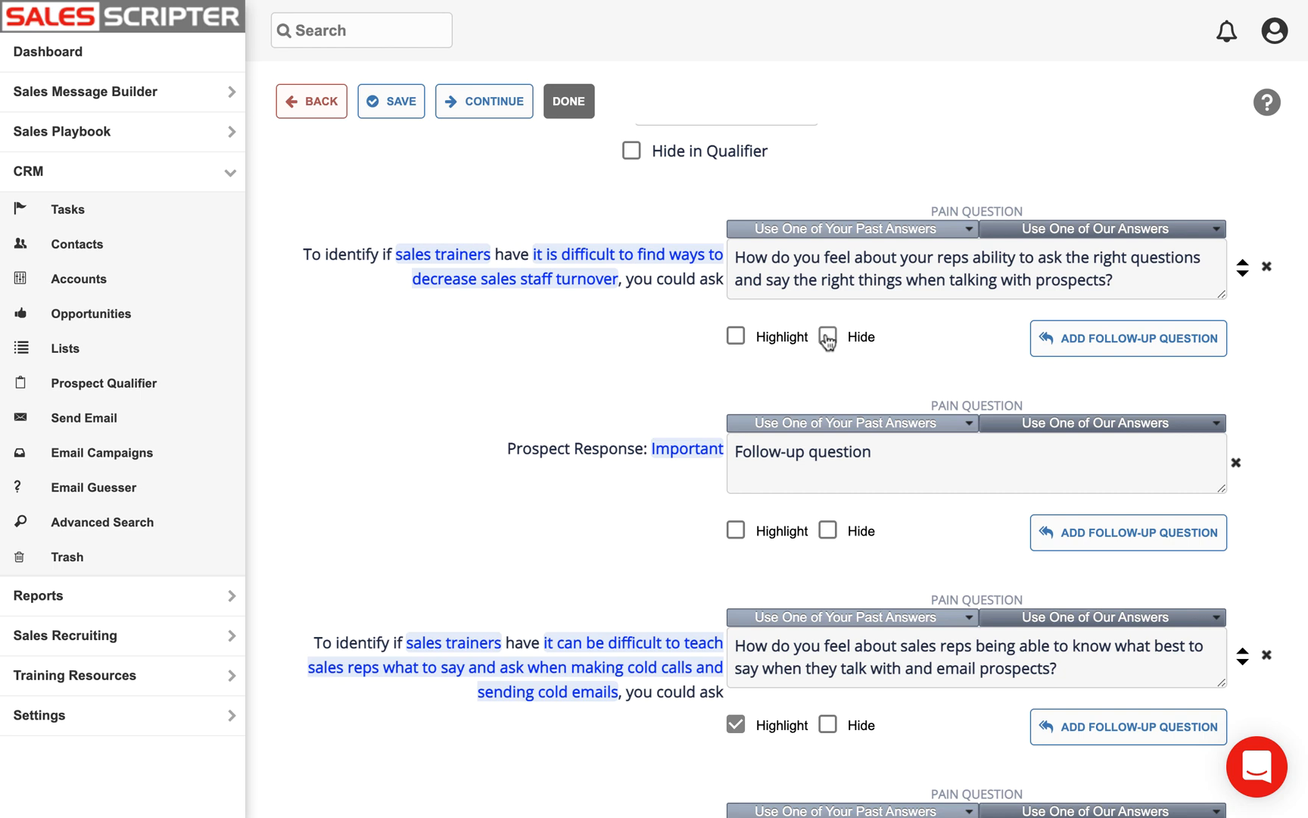
{"action": "left_click", "coordinate": [826, 338]}
Step: Try to reorder the pain questions by moving the first one down the list
{"action": "left_click_drag", "start_coordinate": [1239, 265], "coordinate": [1232, 347]}
{"action": "scroll", "coordinate": [1202, 424], "scroll_direction": "down", "scroll_amount": 2}
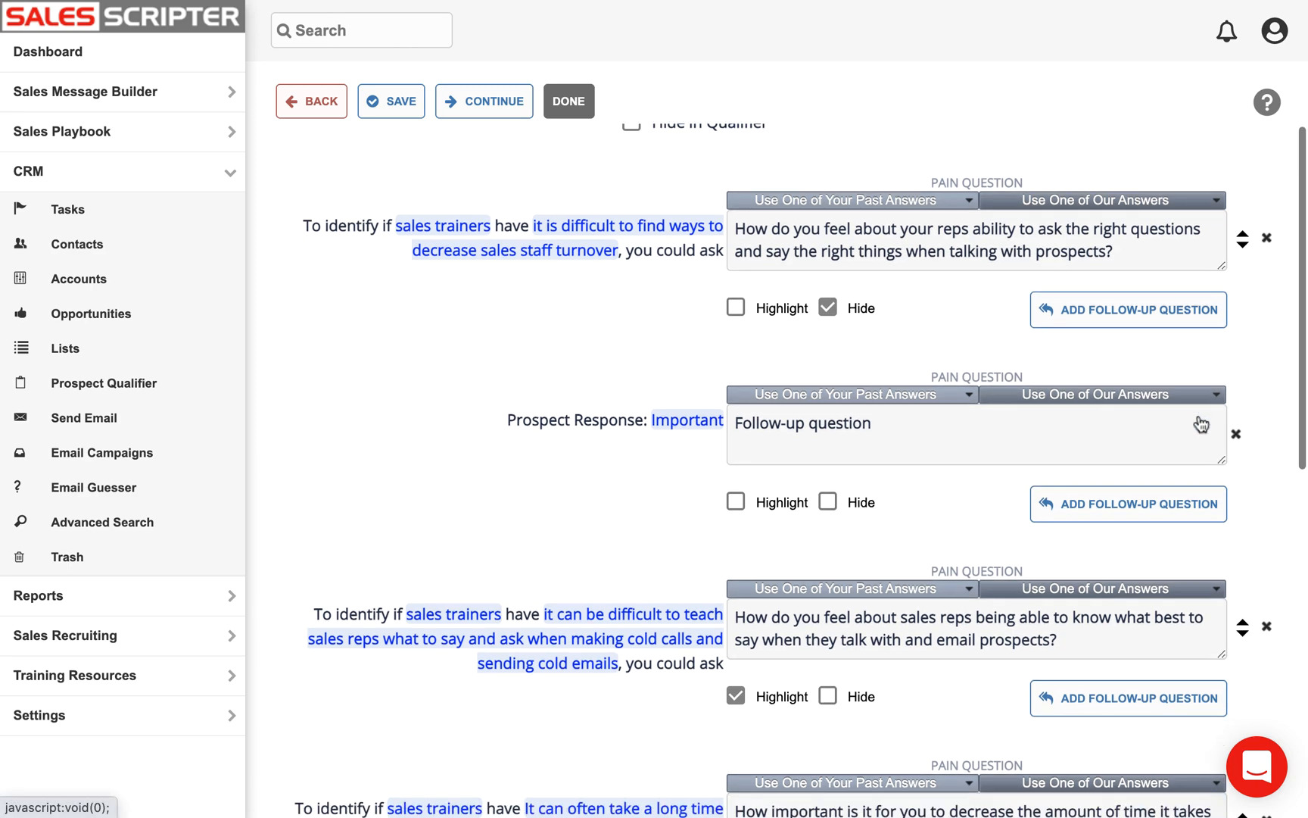
{"action": "scroll", "coordinate": [1201, 424], "scroll_direction": "down", "scroll_amount": 3}
{"action": "scroll", "coordinate": [1200, 422], "scroll_direction": "up", "scroll_amount": 8}
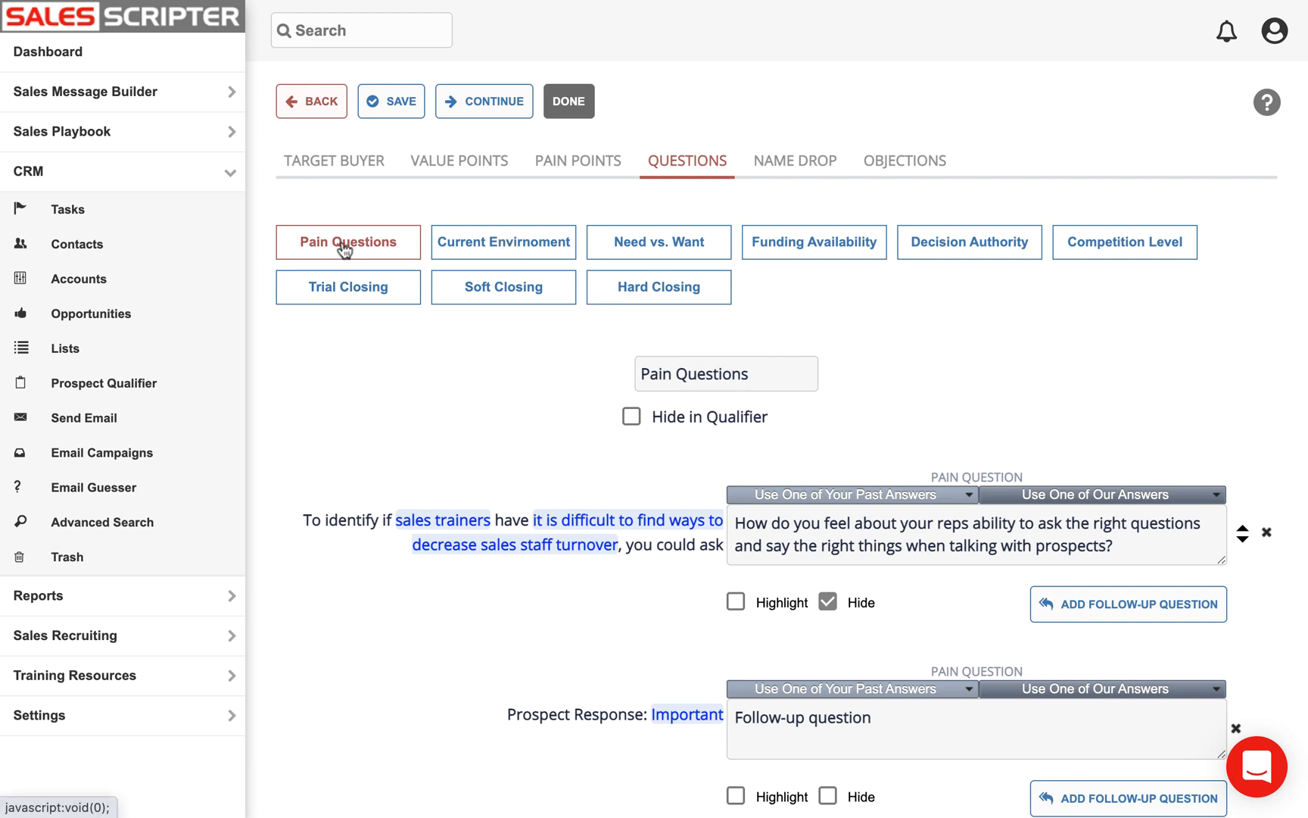
Step: Open the Current Envirnoment question group and examine its full list of questions
{"action": "left_click", "coordinate": [498, 251]}
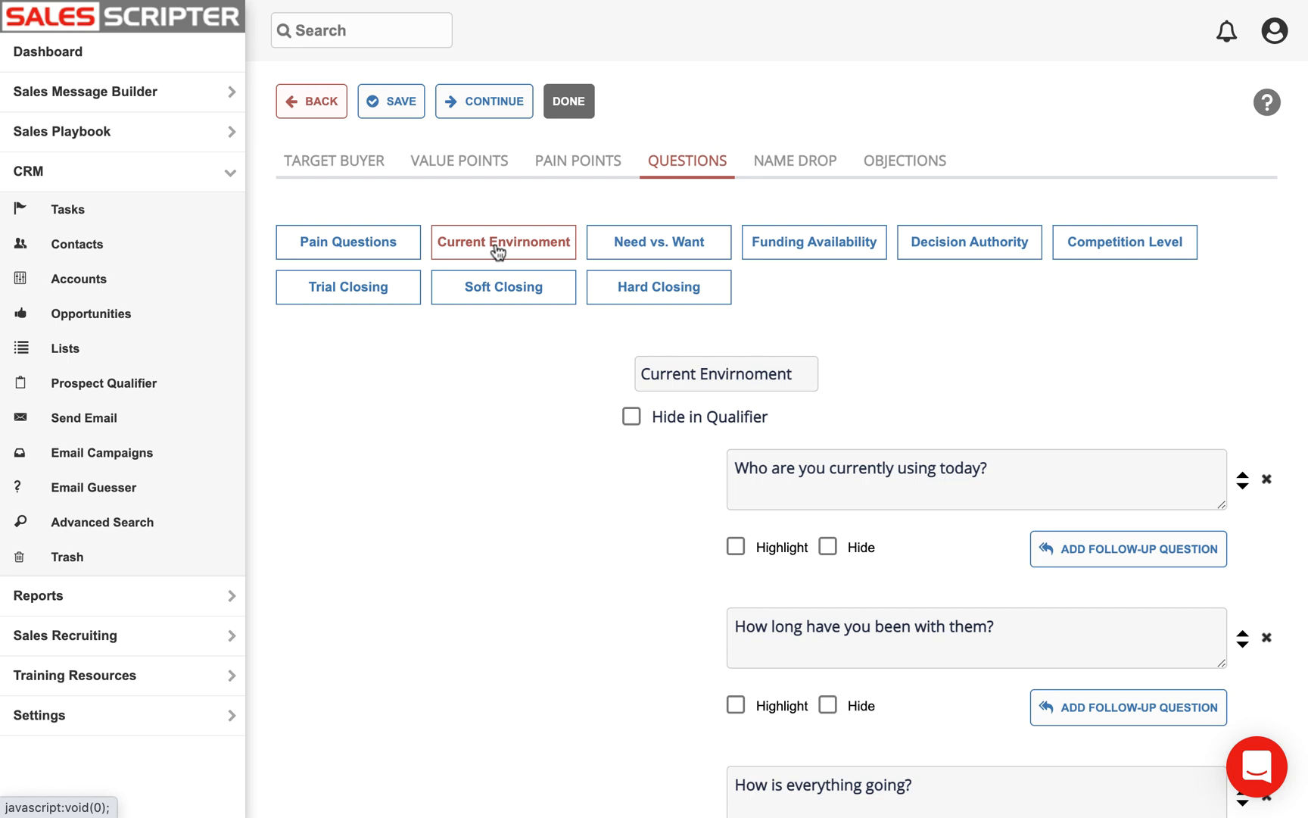
{"action": "scroll", "coordinate": [499, 250], "scroll_direction": "down", "scroll_amount": 2}
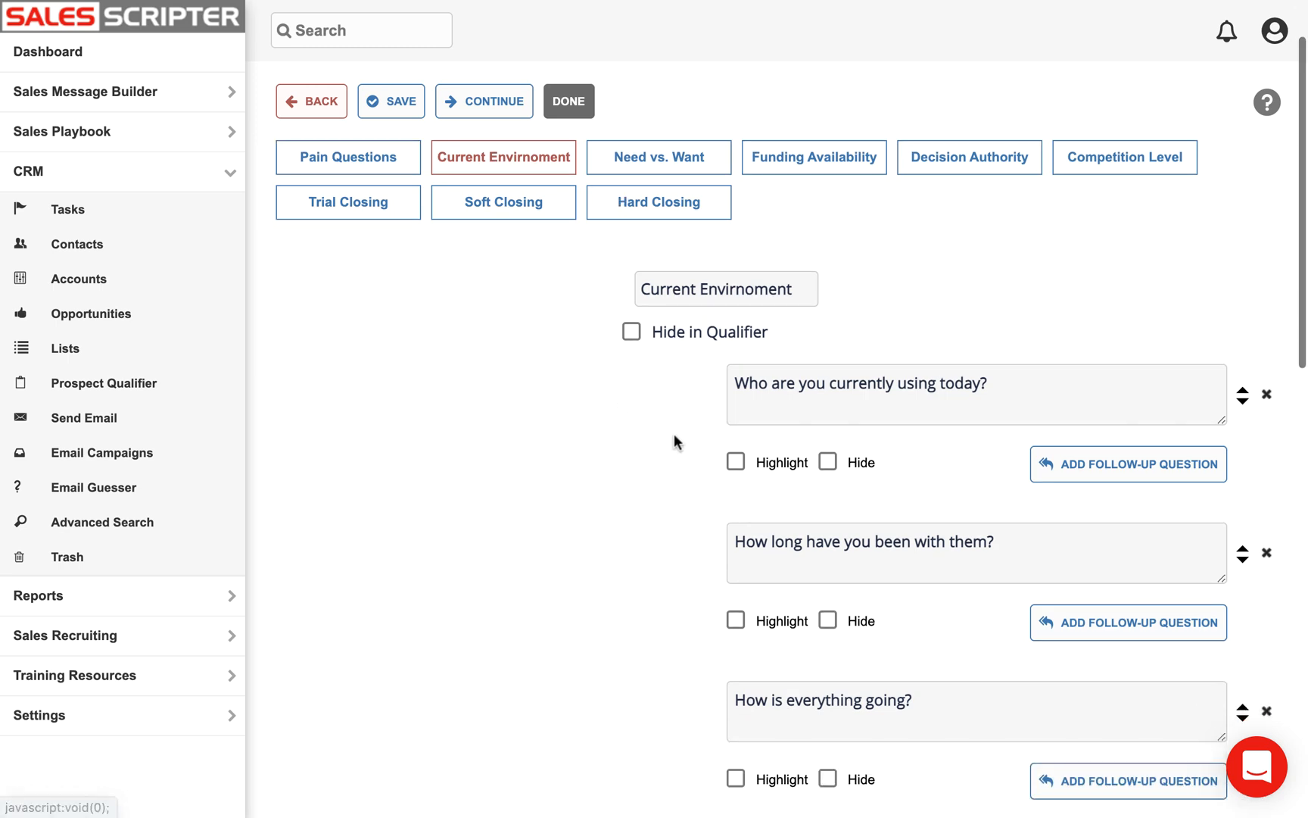
{"action": "scroll", "coordinate": [772, 495], "scroll_direction": "down", "scroll_amount": 10}
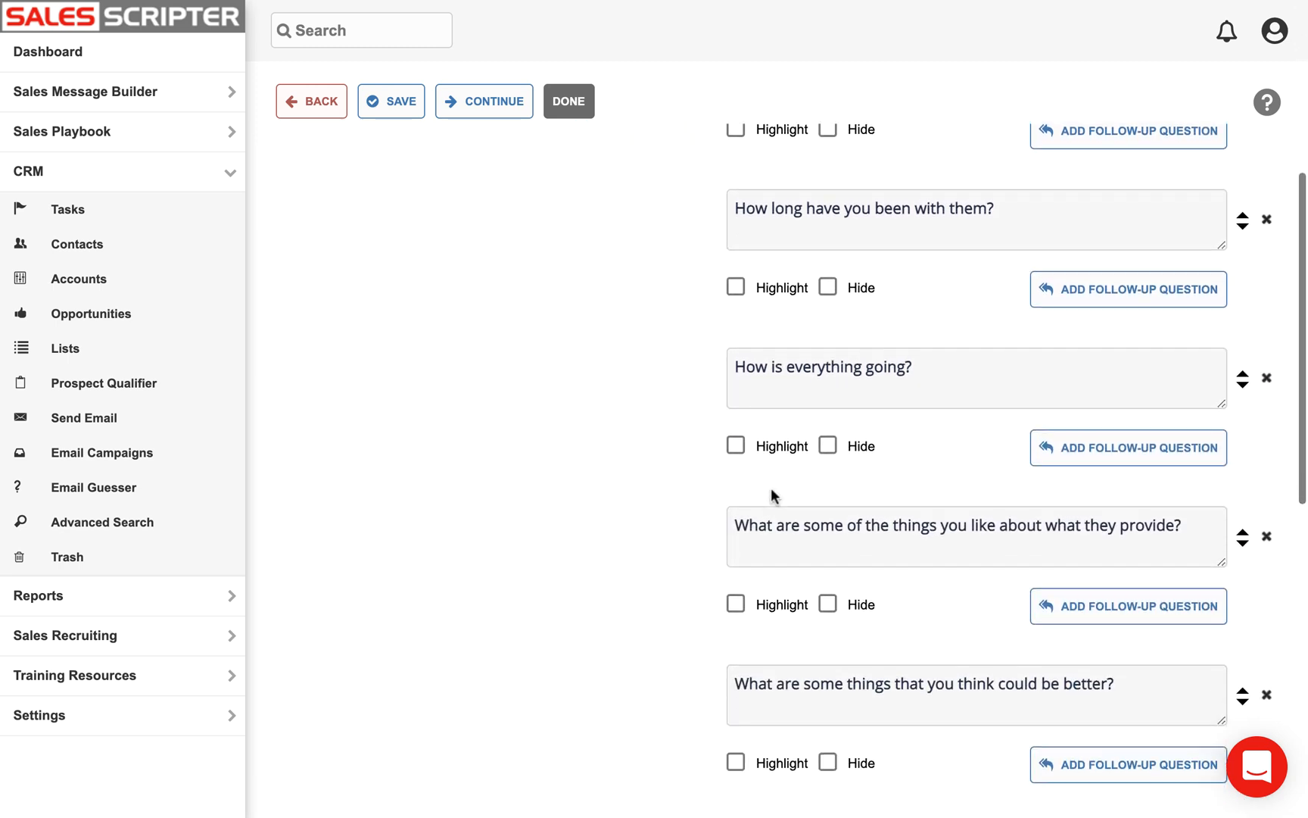
{"action": "scroll", "coordinate": [771, 493], "scroll_direction": "down", "scroll_amount": 7}
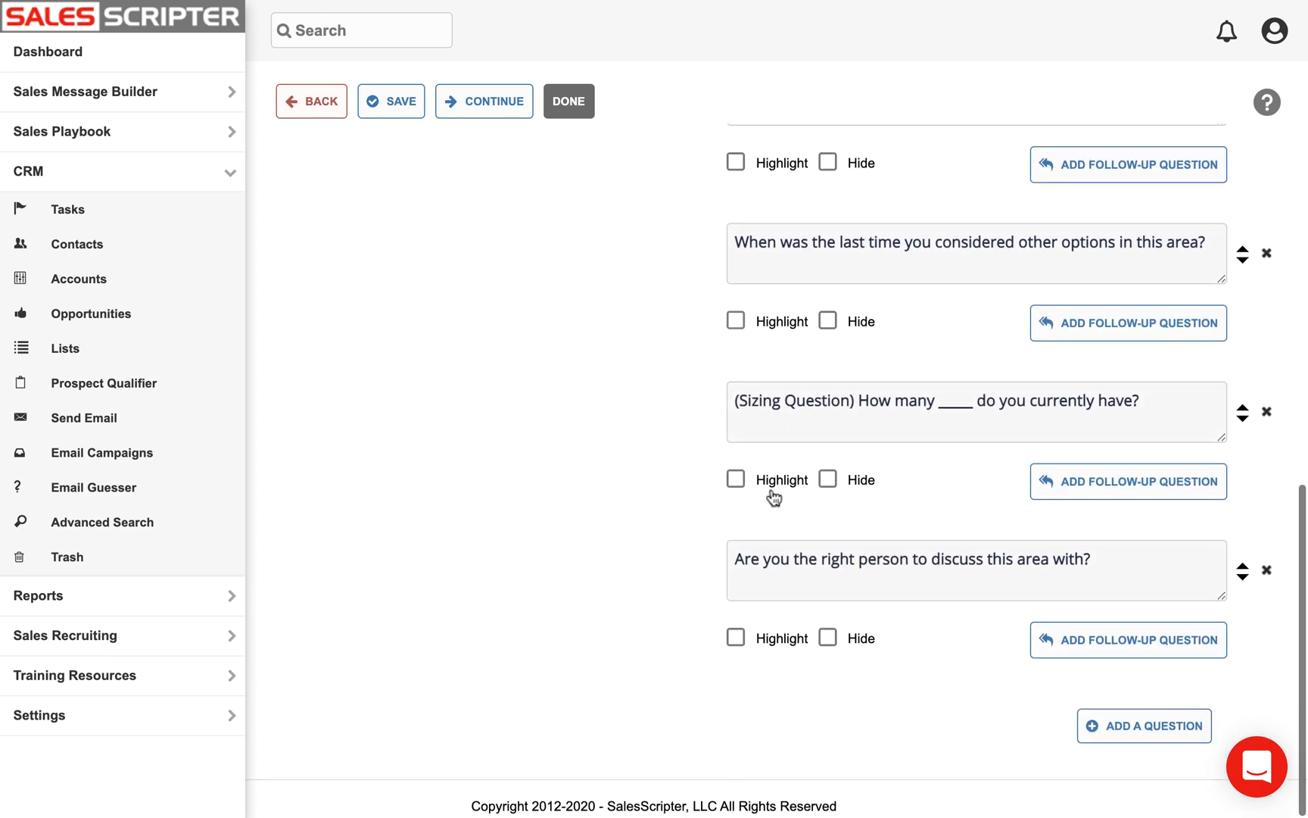
{"action": "scroll", "coordinate": [773, 496], "scroll_direction": "up", "scroll_amount": 8}
{"action": "scroll", "coordinate": [772, 494], "scroll_direction": "up", "scroll_amount": 10}
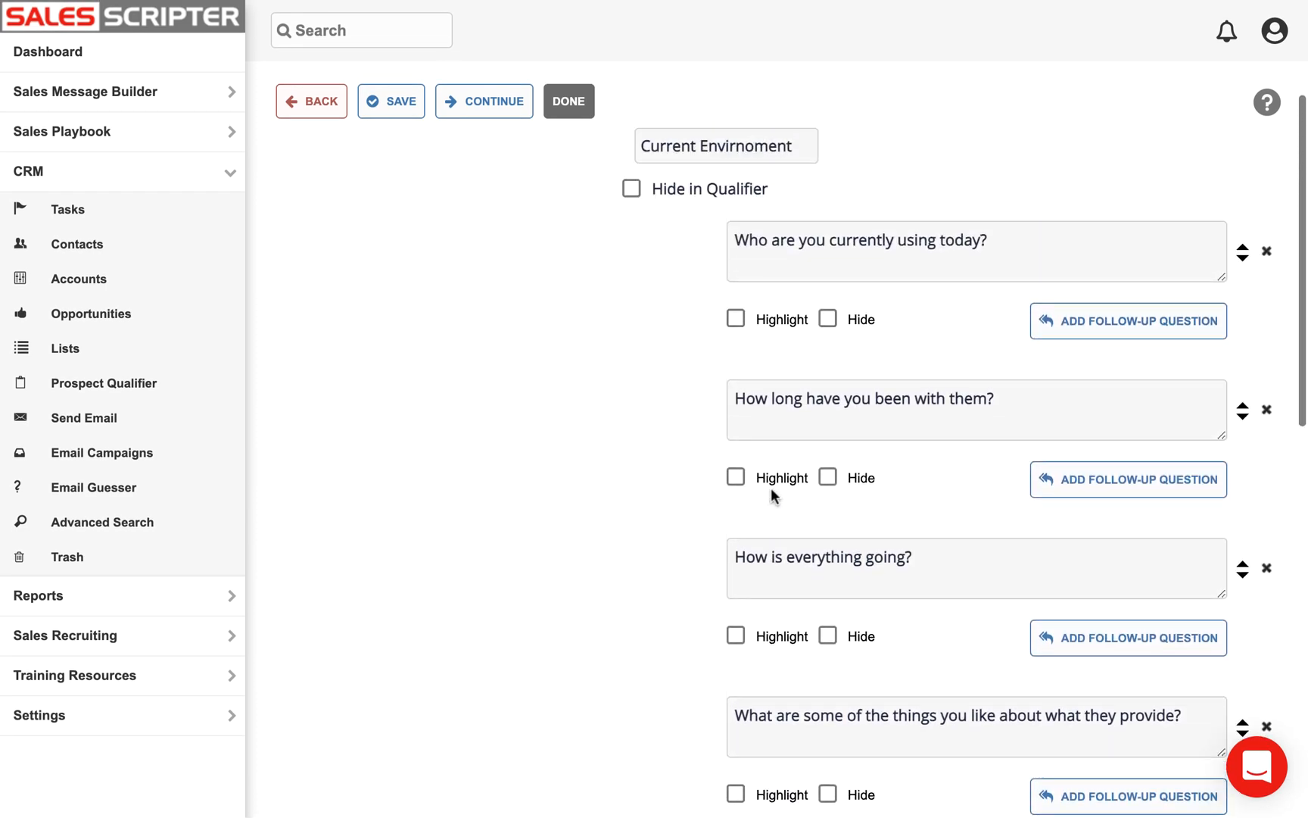
{"action": "scroll", "coordinate": [887, 500], "scroll_direction": "down", "scroll_amount": 5}
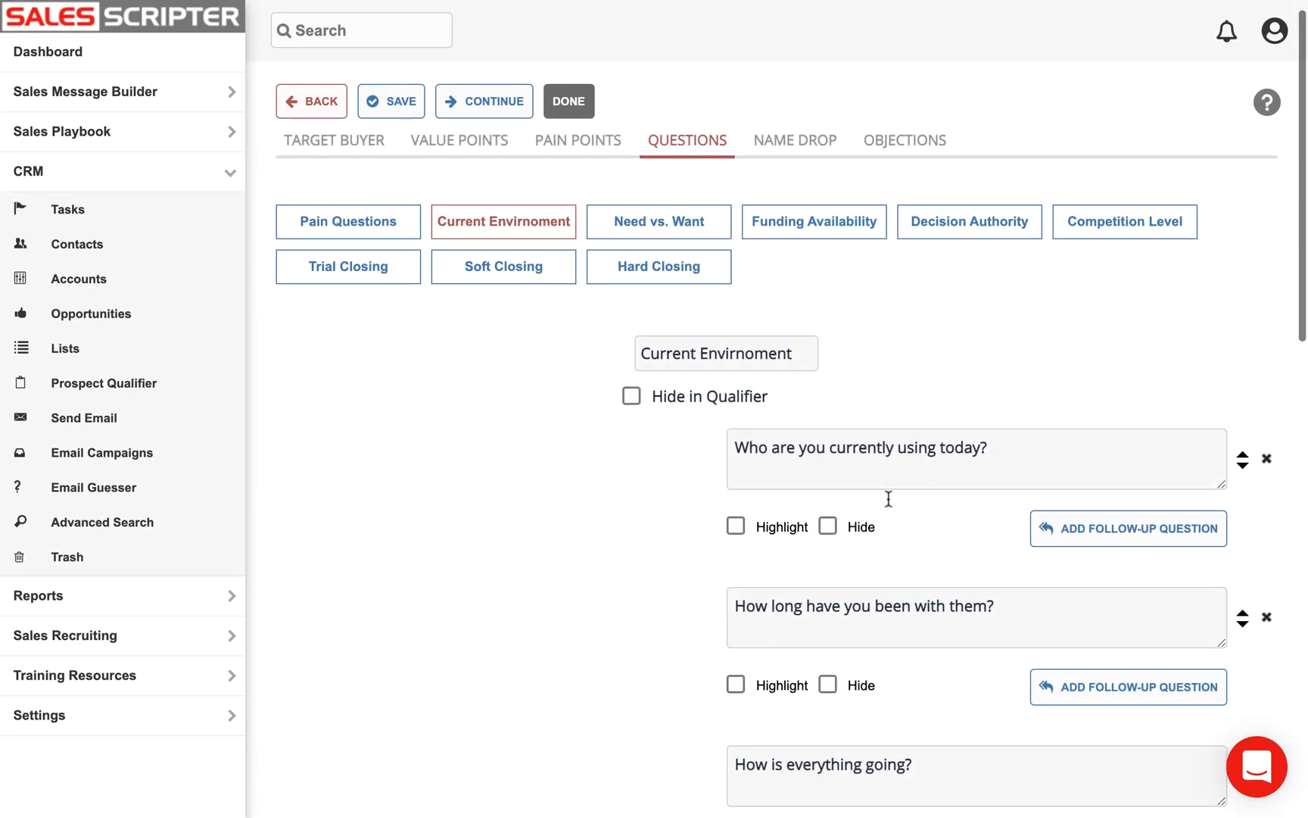
{"action": "scroll", "coordinate": [887, 497], "scroll_direction": "up", "scroll_amount": 5}
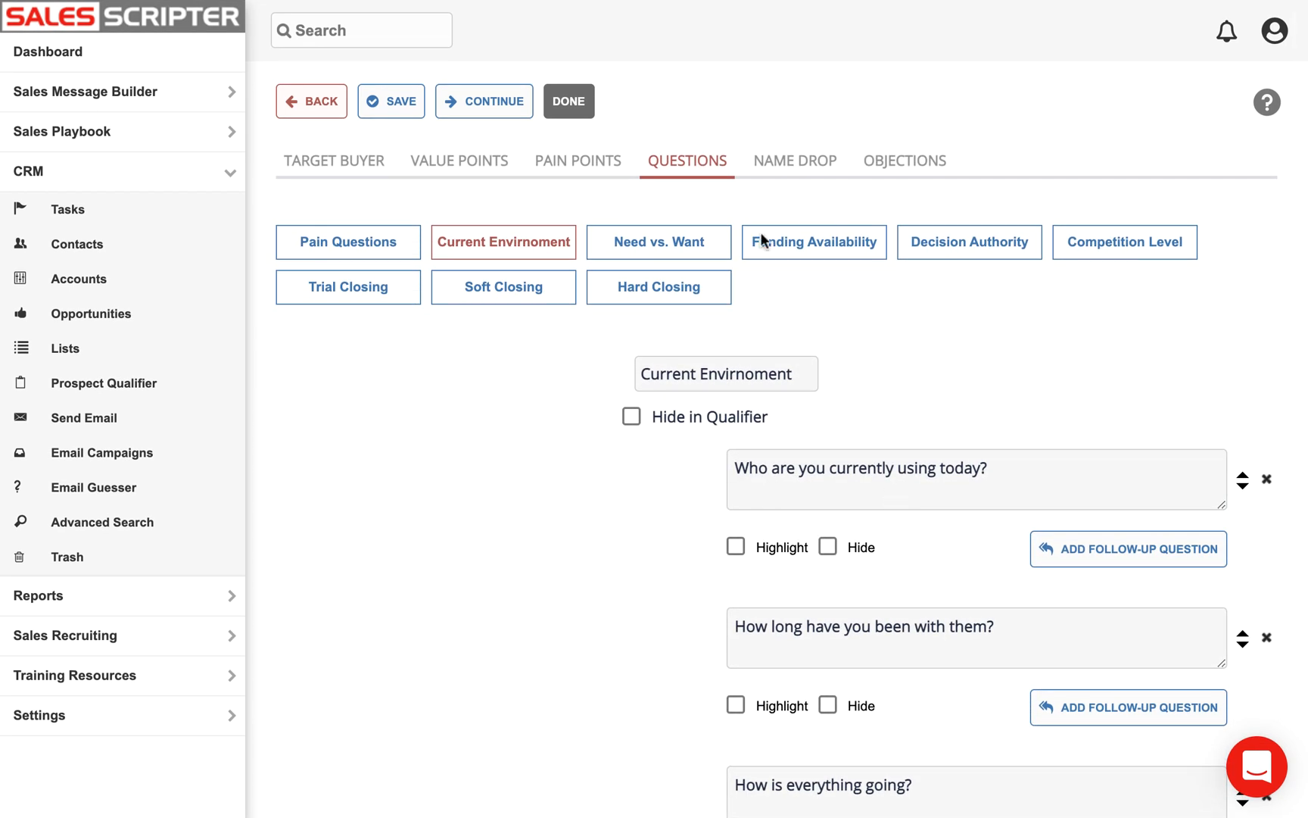
Step: Open the Need vs. Want question group and read through its questions
{"action": "left_click", "coordinate": [672, 253]}
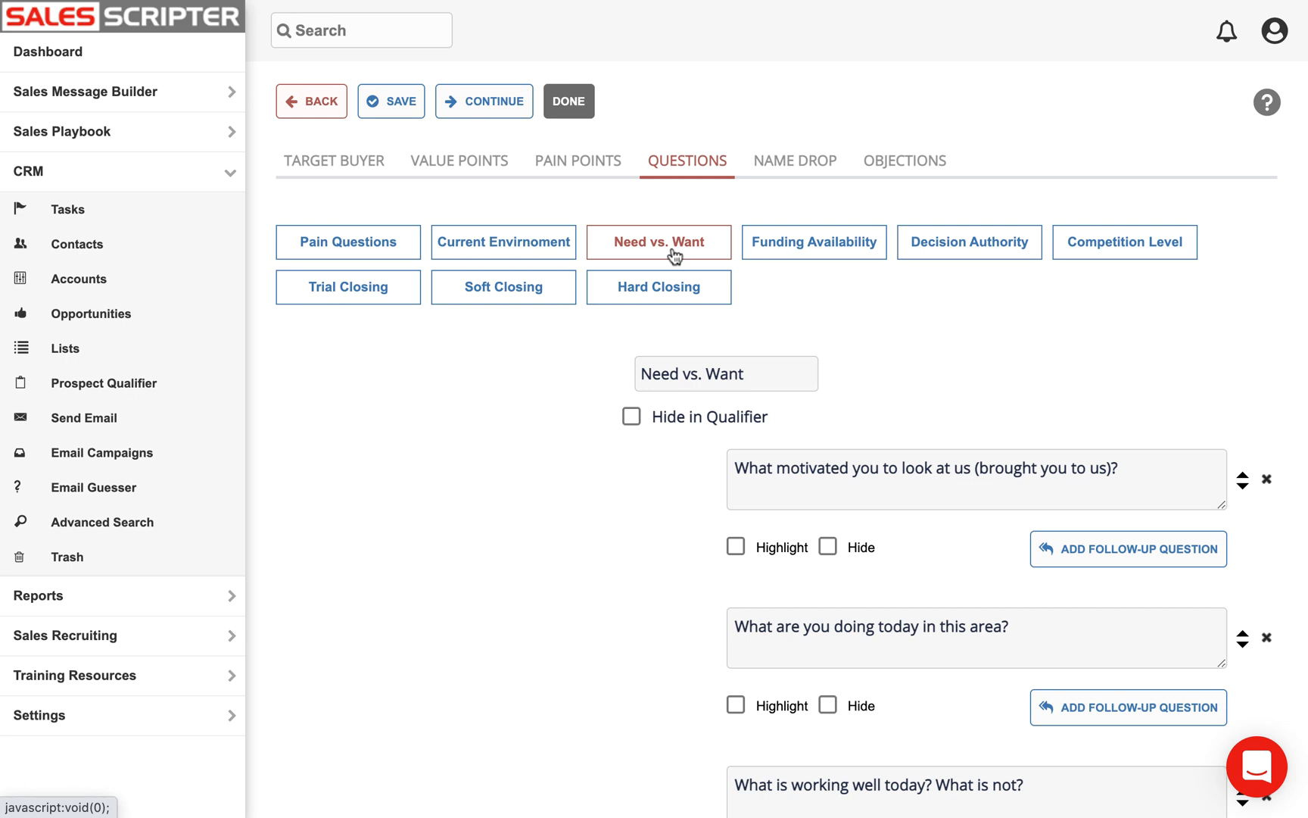
{"action": "scroll", "coordinate": [820, 436], "scroll_direction": "down", "scroll_amount": 3}
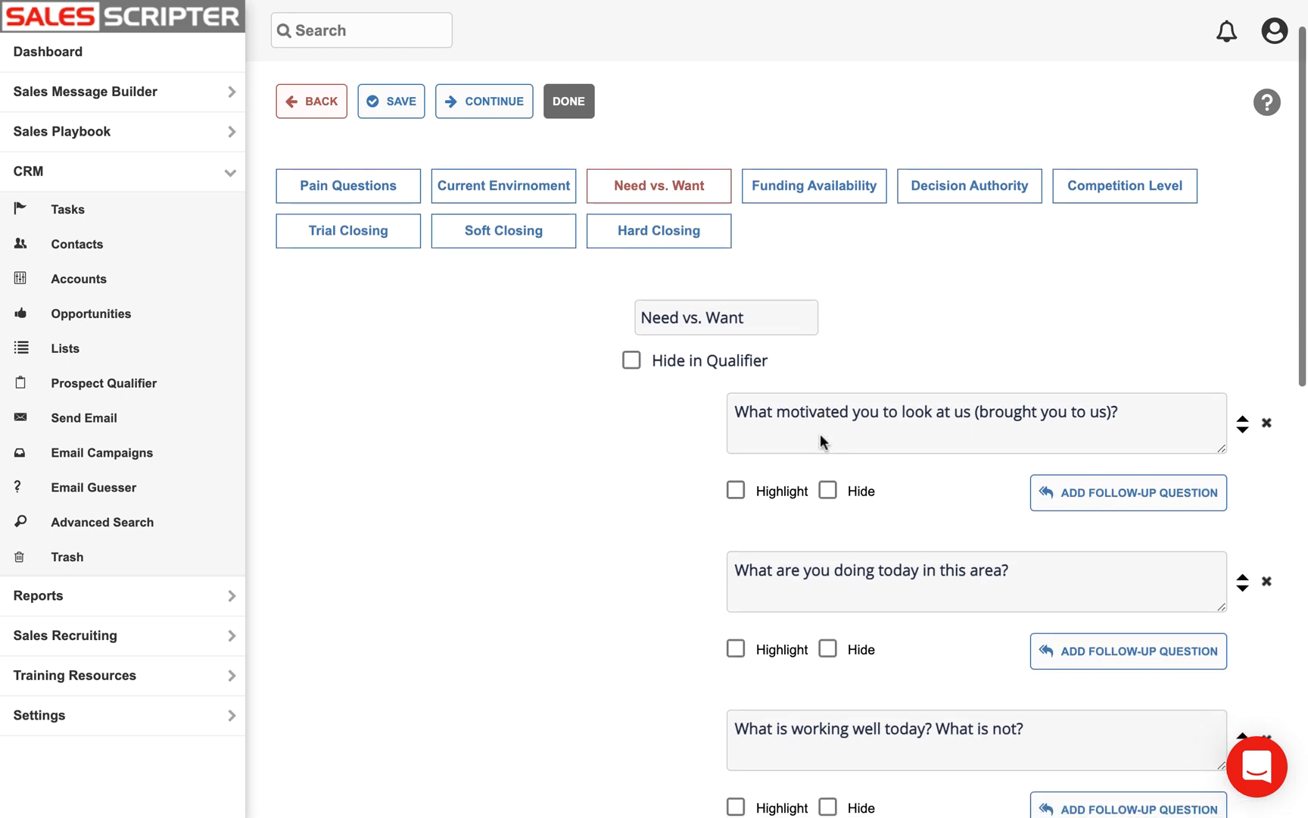
{"action": "scroll", "coordinate": [820, 439], "scroll_direction": "down", "scroll_amount": 2}
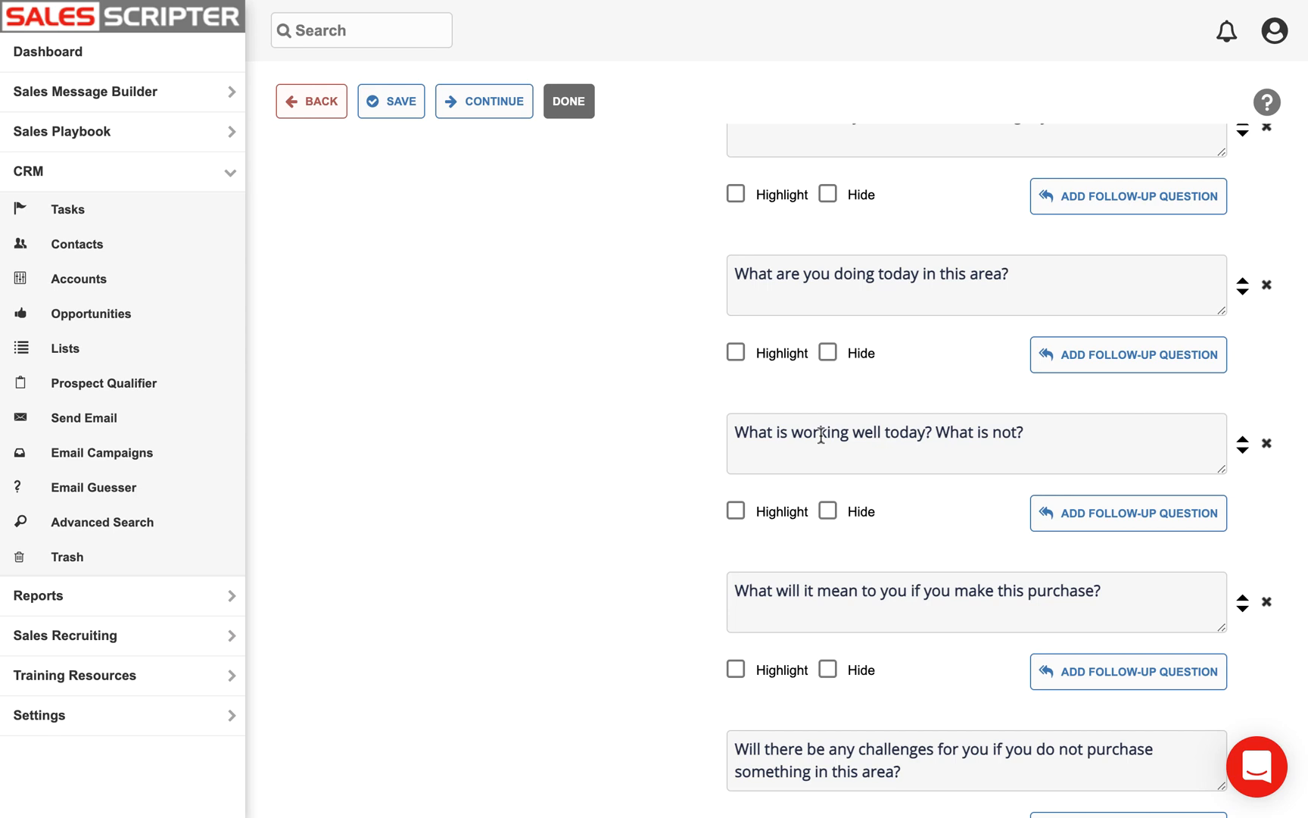
{"action": "scroll", "coordinate": [821, 435], "scroll_direction": "down", "scroll_amount": 2}
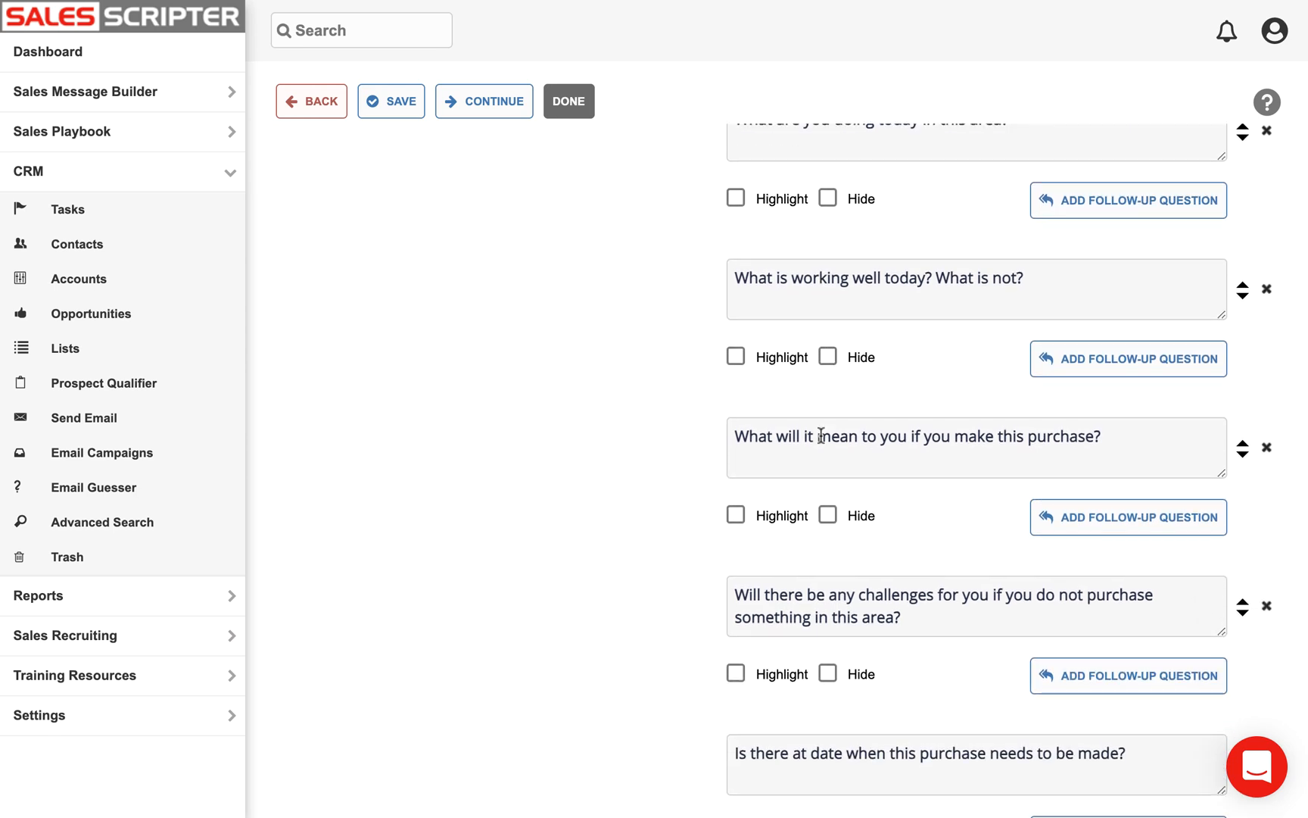
{"action": "scroll", "coordinate": [820, 436], "scroll_direction": "up", "scroll_amount": 7}
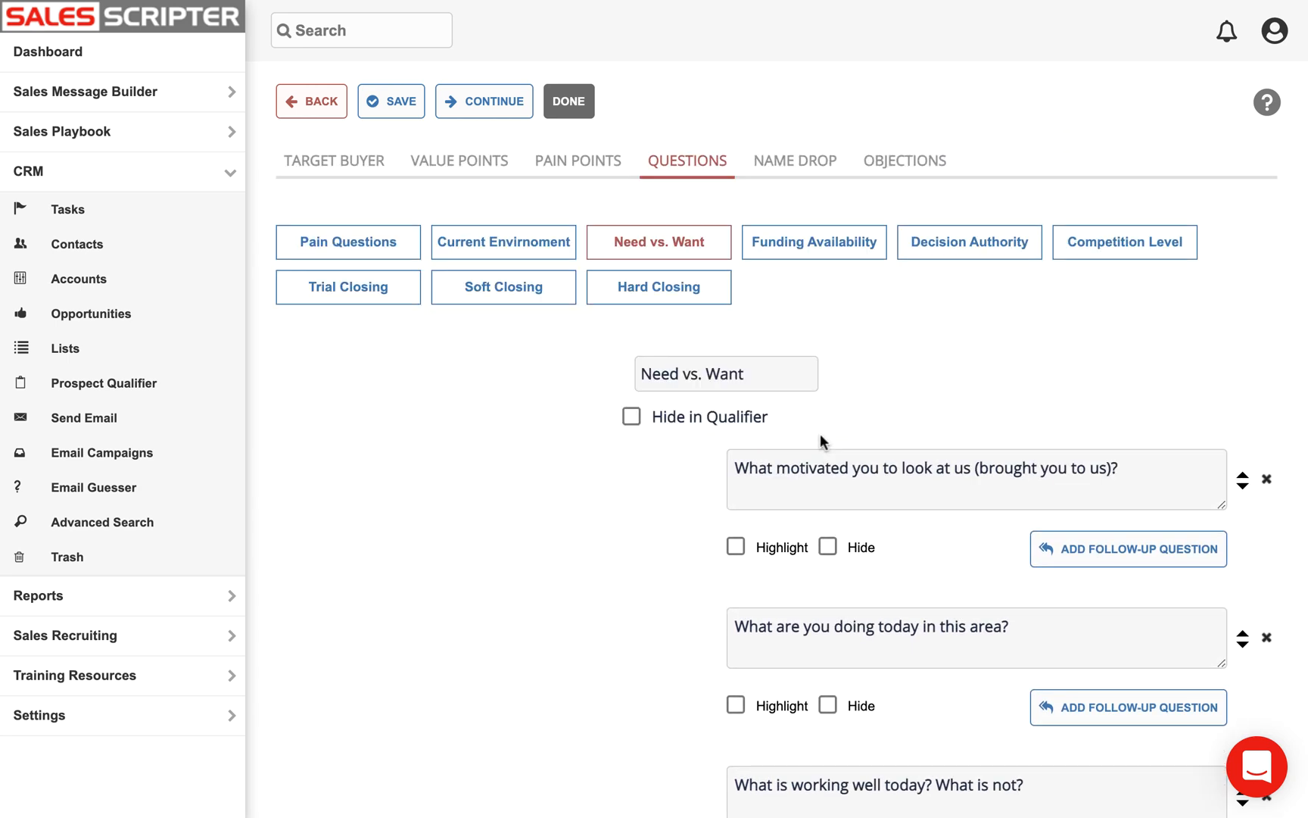
{"action": "scroll", "coordinate": [847, 491], "scroll_direction": "down", "scroll_amount": 3}
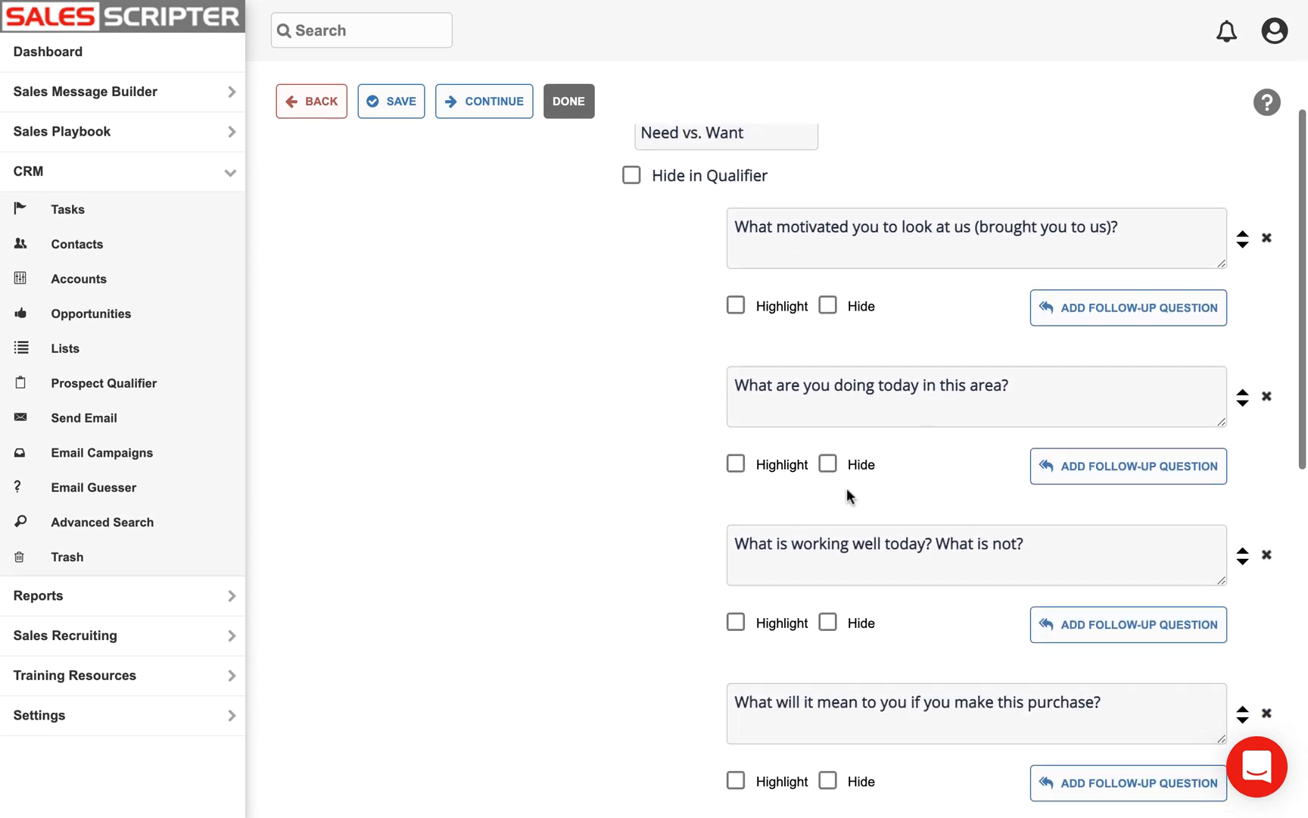
{"action": "scroll", "coordinate": [848, 496], "scroll_direction": "down", "scroll_amount": 5}
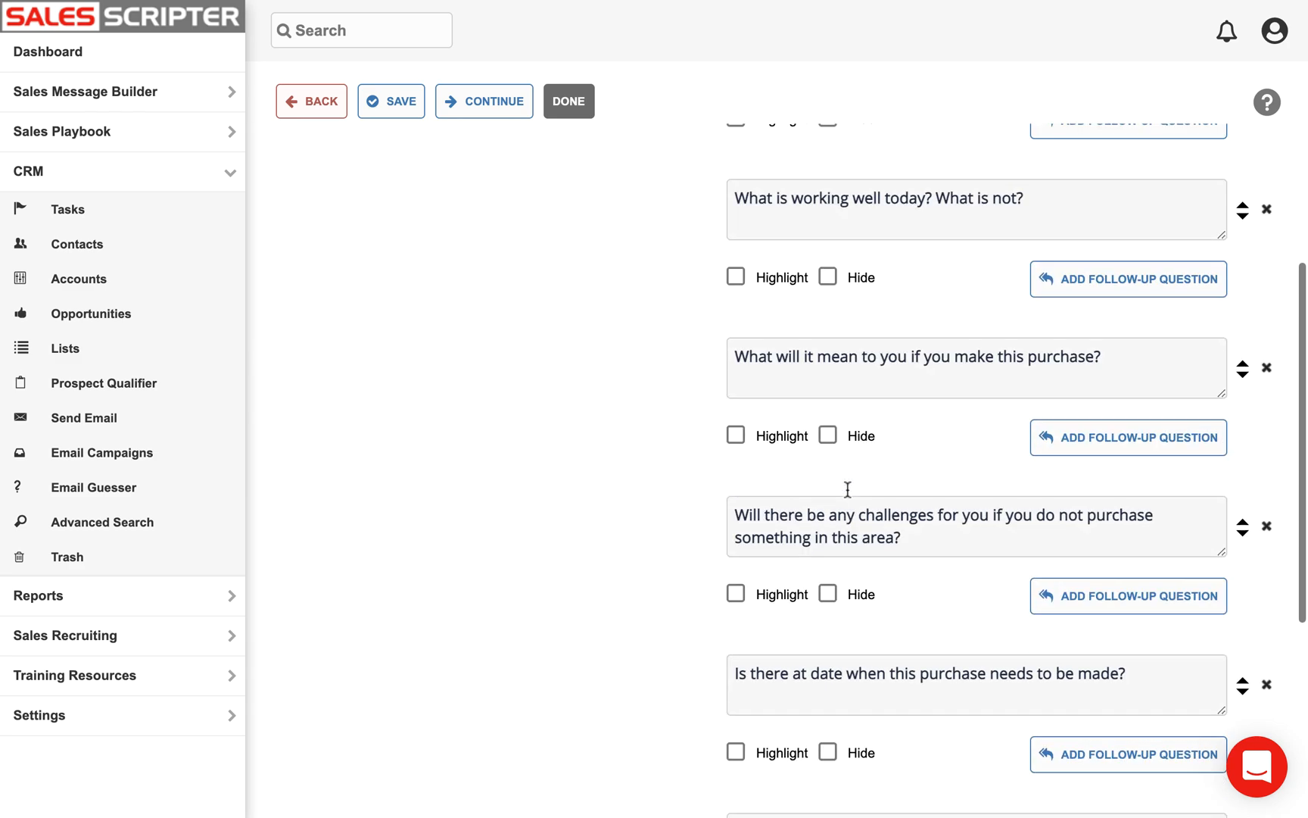
{"action": "scroll", "coordinate": [848, 489], "scroll_direction": "up", "scroll_amount": 8}
Step: Open the Funding Availability question group and review all of its budget and funding questions
{"action": "left_click", "coordinate": [817, 249]}
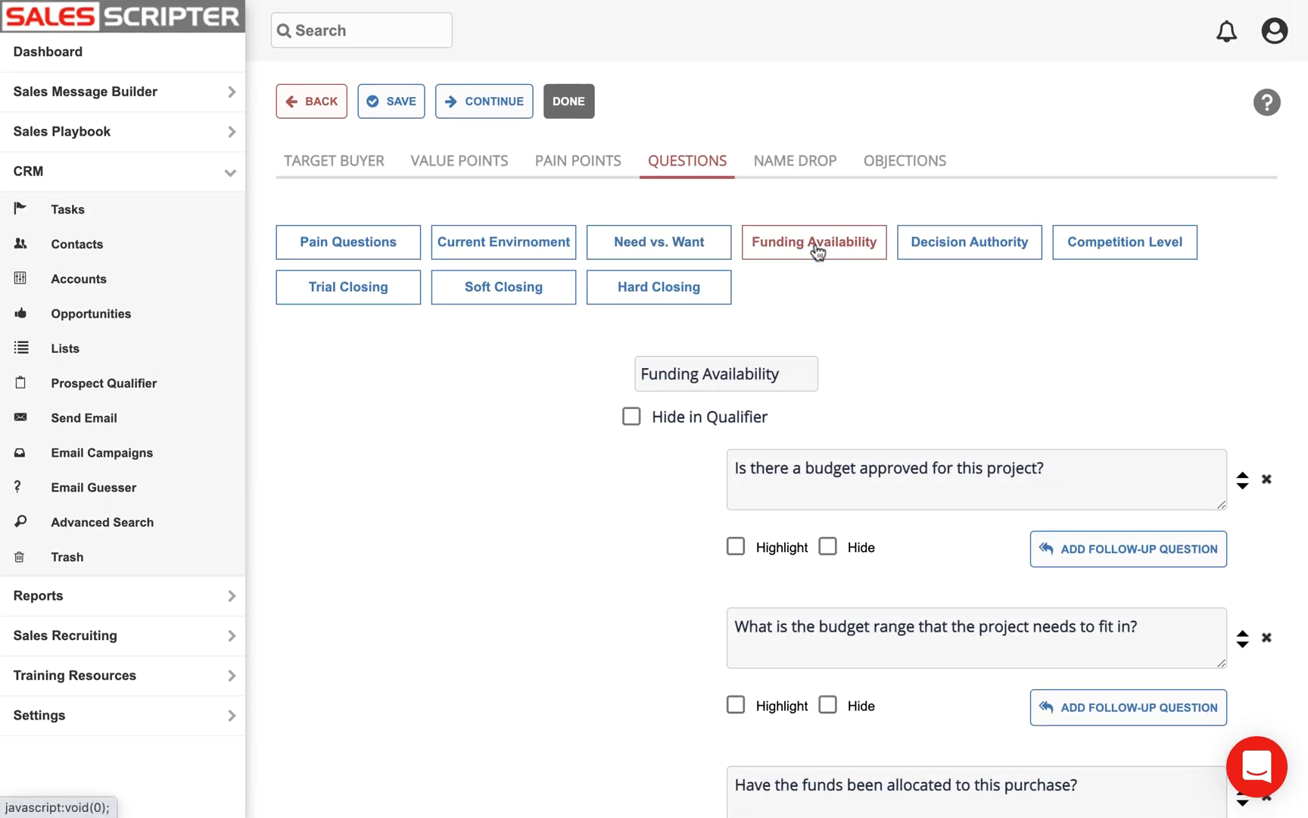
{"action": "scroll", "coordinate": [877, 482], "scroll_direction": "down", "scroll_amount": 2}
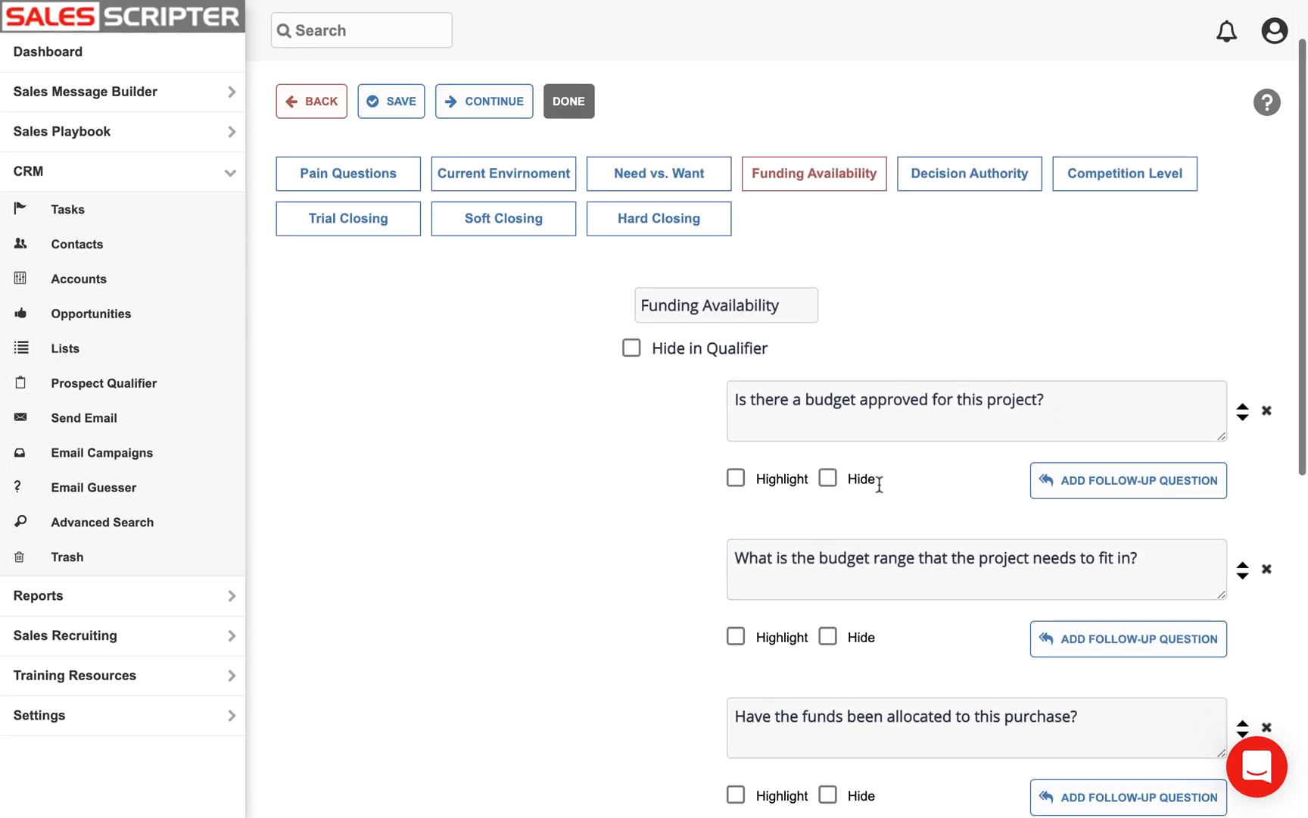
{"action": "scroll", "coordinate": [879, 483], "scroll_direction": "down", "scroll_amount": 10}
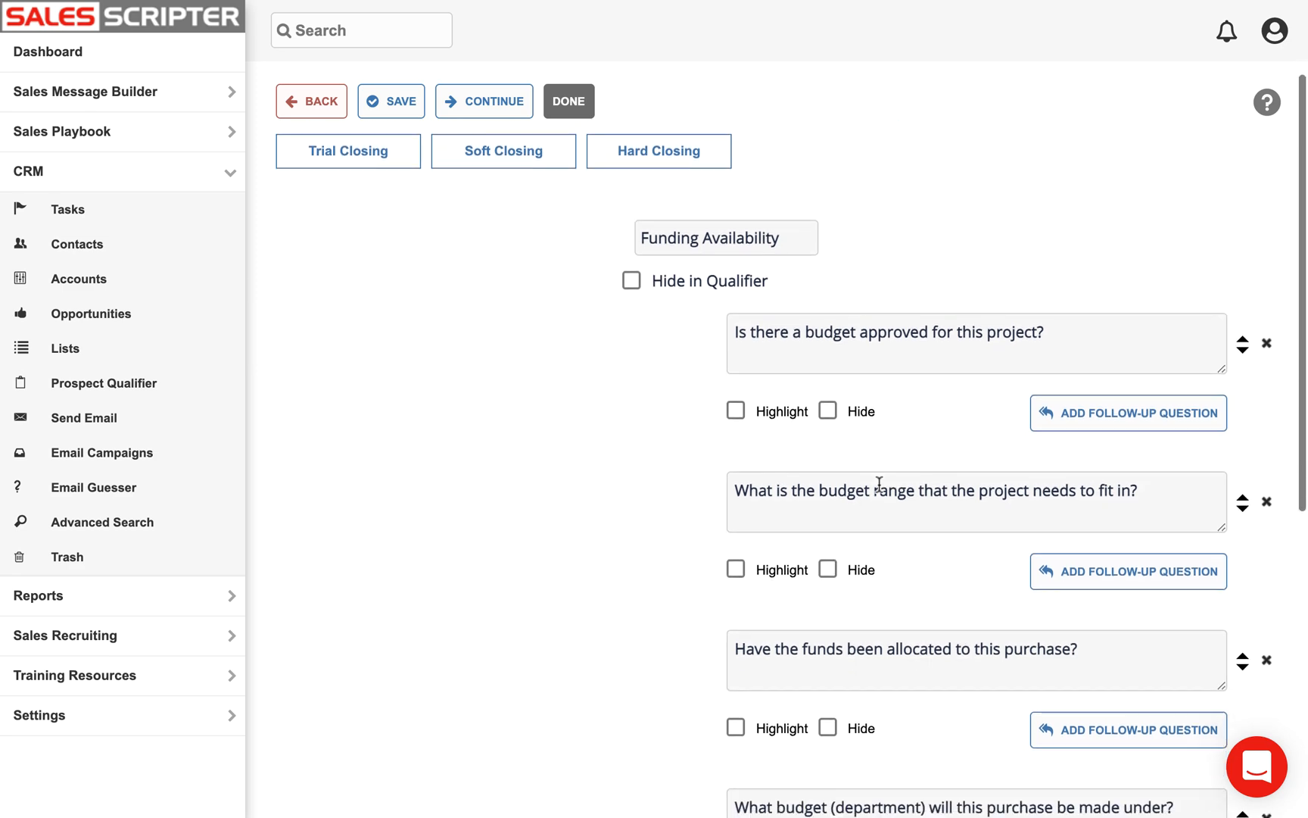
{"action": "scroll", "coordinate": [878, 484], "scroll_direction": "down", "scroll_amount": 3}
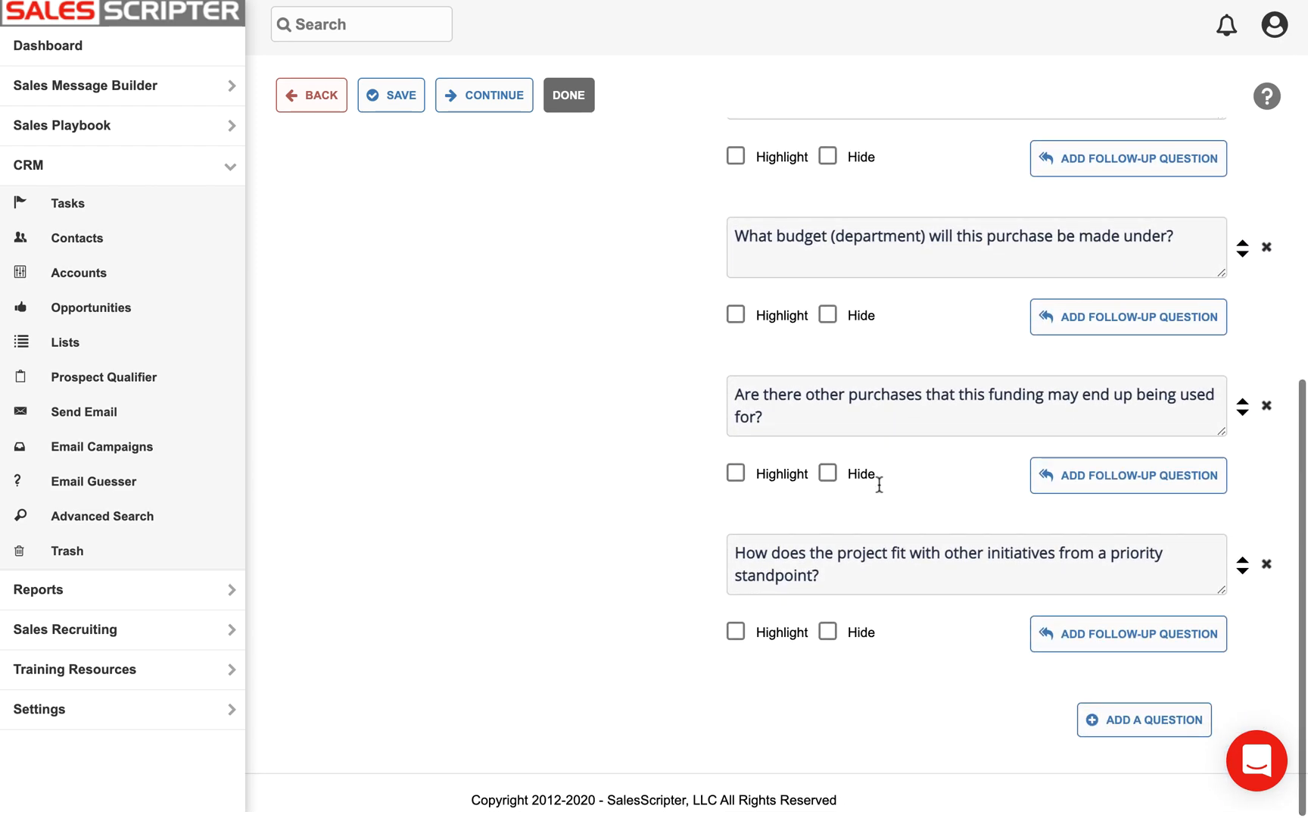
{"action": "scroll", "coordinate": [878, 485], "scroll_direction": "up", "scroll_amount": 14}
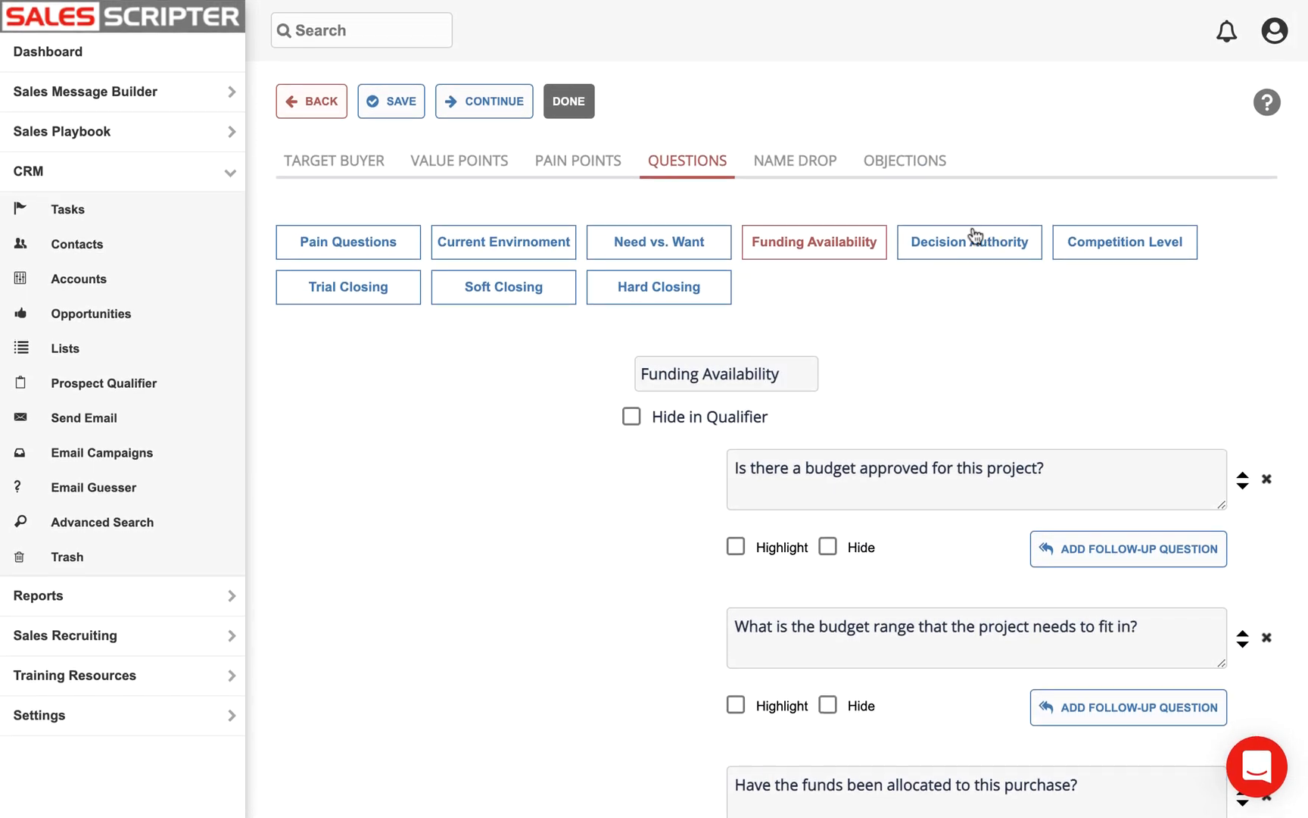
Step: Open the Decision Authority question group and look over its questions about the decision-making process
{"action": "left_click", "coordinate": [972, 242]}
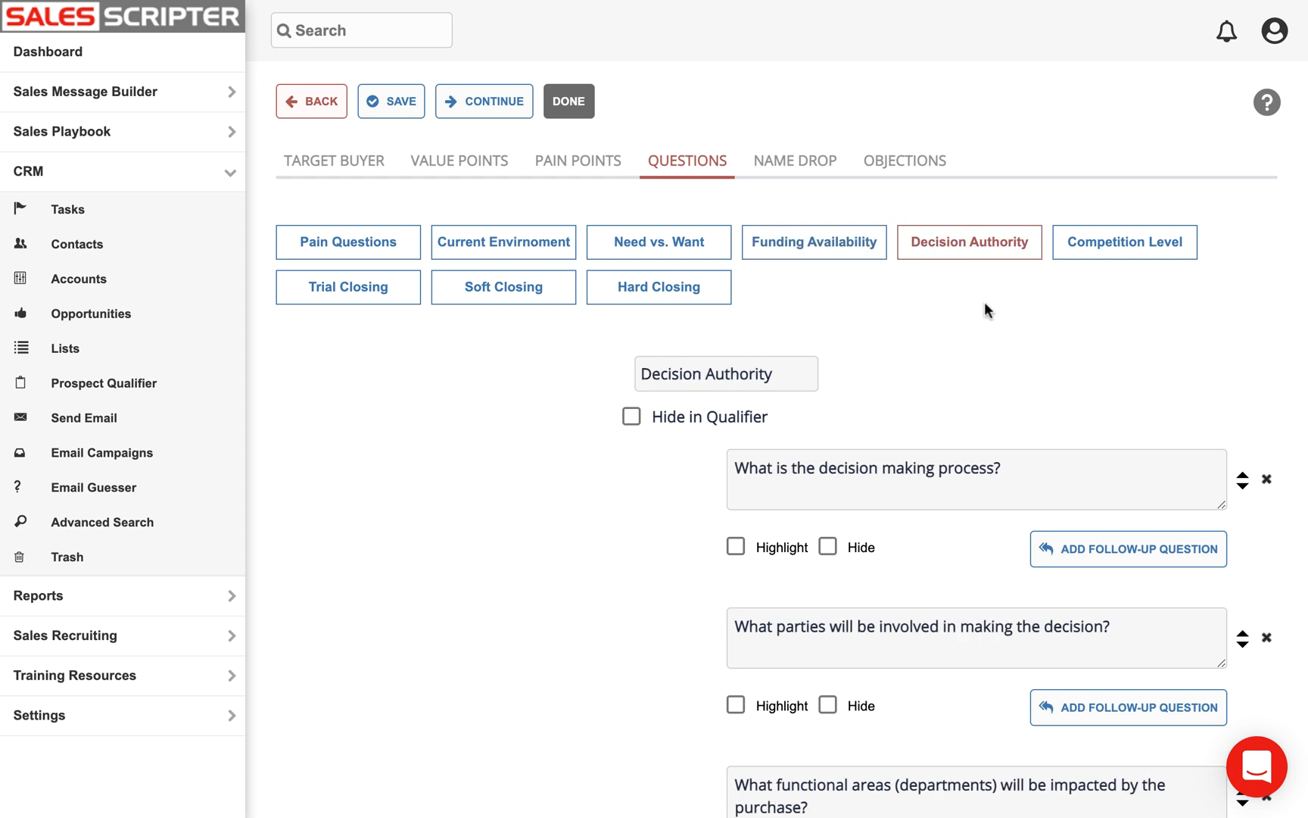
{"action": "scroll", "coordinate": [982, 319], "scroll_direction": "down", "scroll_amount": 10}
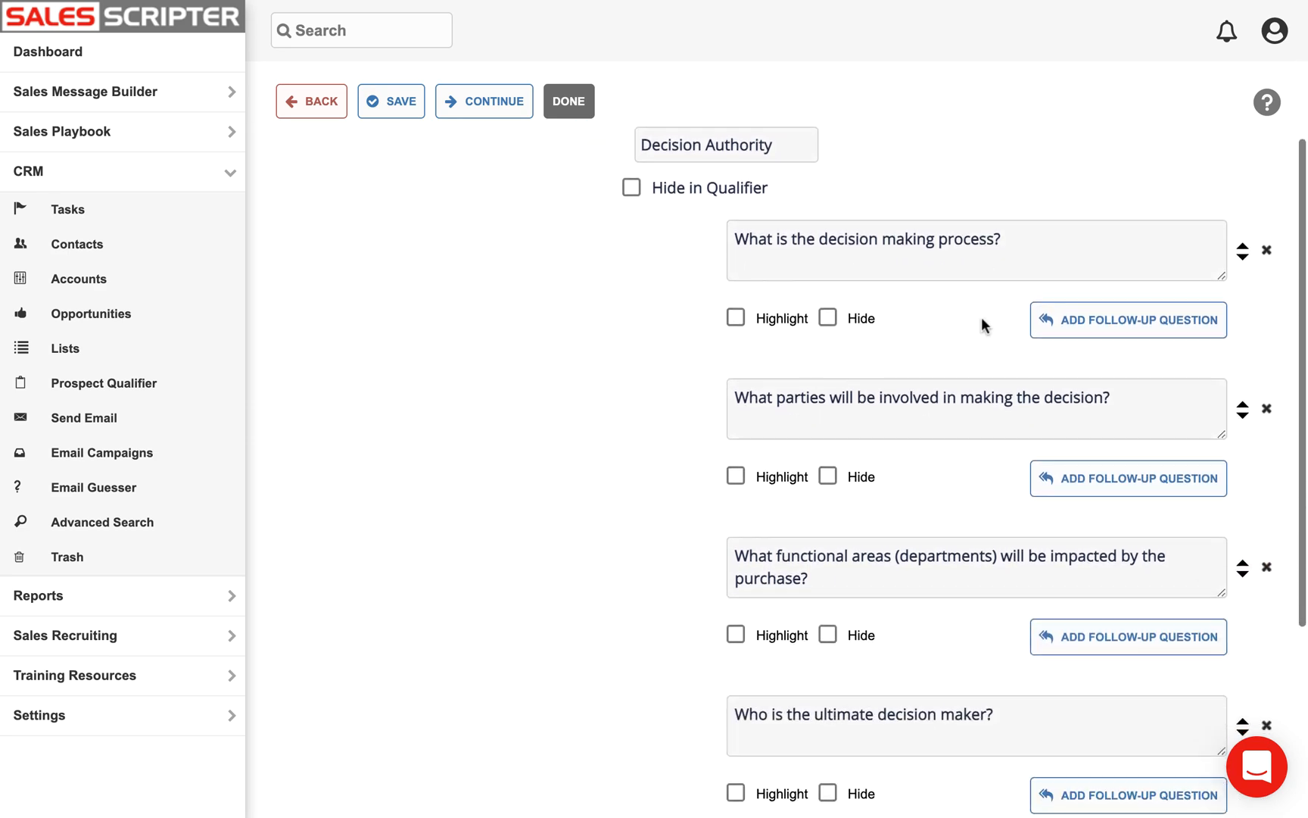
{"action": "scroll", "coordinate": [982, 323], "scroll_direction": "up", "scroll_amount": 10}
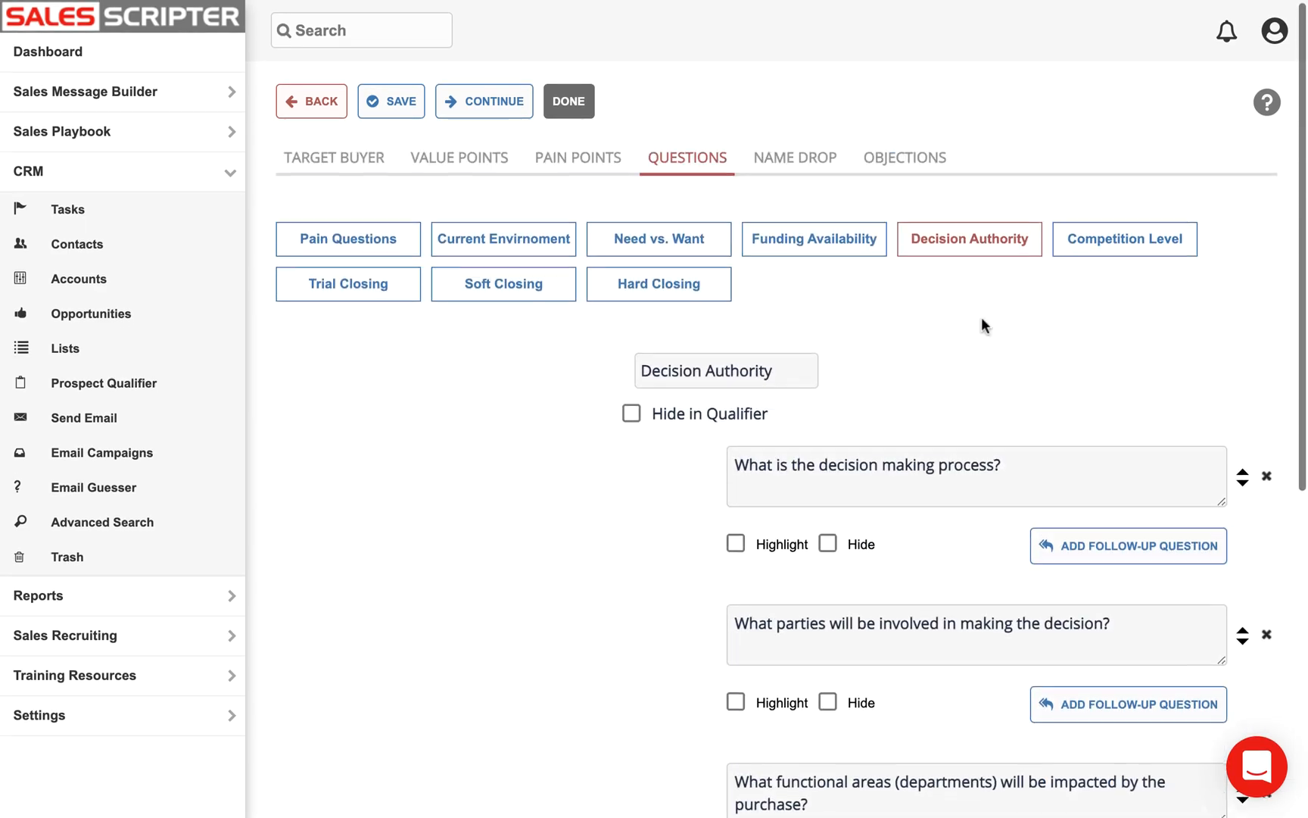
Step: Open the Competition Level question group and look through its questions about the prospect's motivation and other options
{"action": "left_click", "coordinate": [1119, 252]}
{"action": "scroll", "coordinate": [1121, 254], "scroll_direction": "down", "scroll_amount": 2}
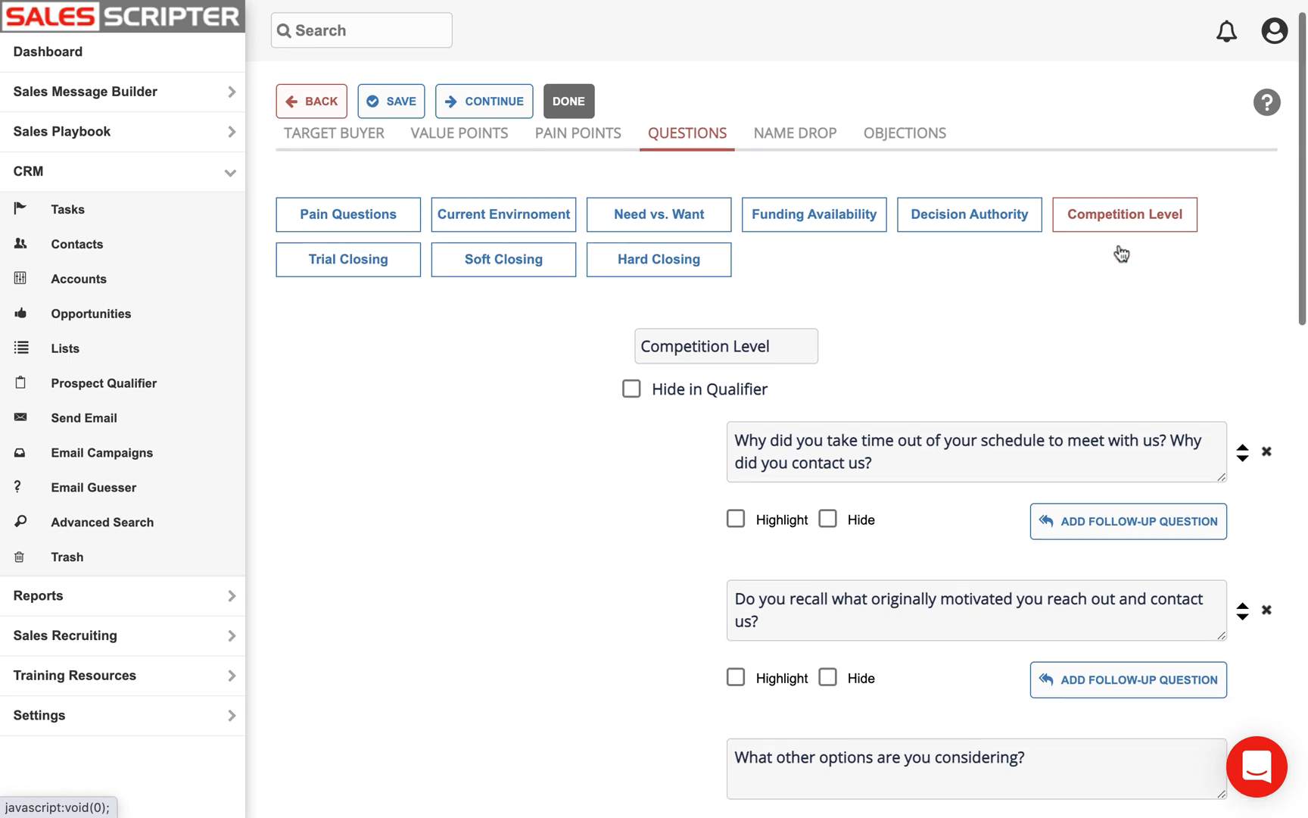
{"action": "scroll", "coordinate": [1121, 254], "scroll_direction": "up", "scroll_amount": 2}
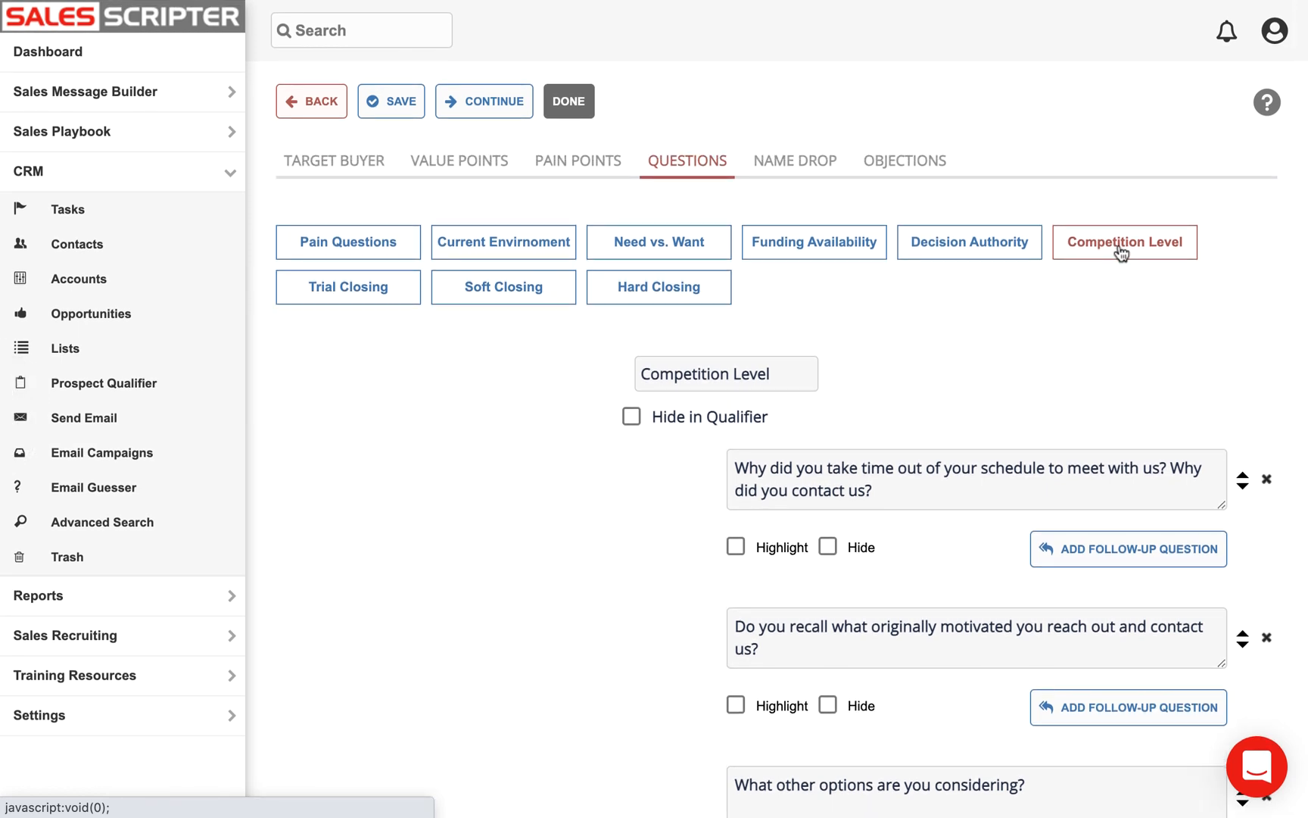
{"action": "scroll", "coordinate": [1028, 407], "scroll_direction": "down", "scroll_amount": 3}
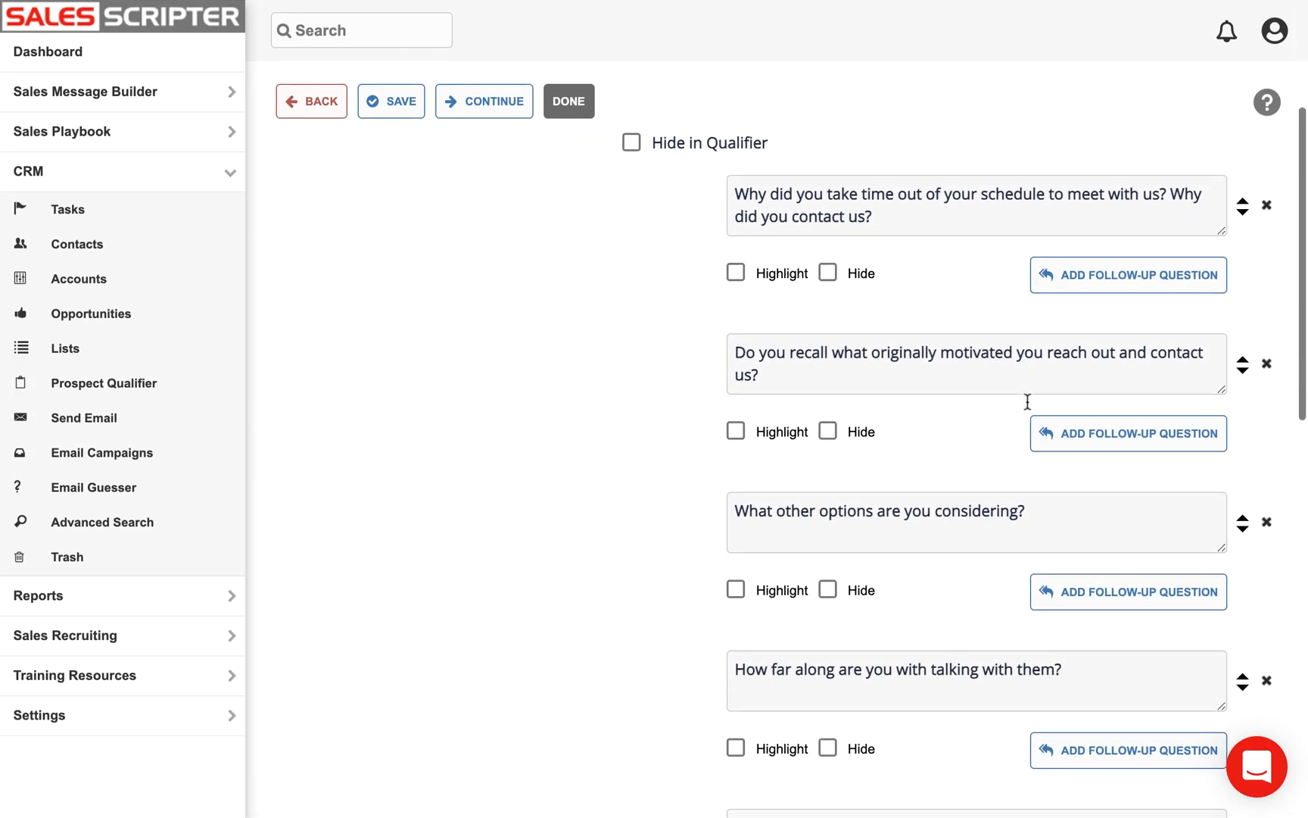
{"action": "scroll", "coordinate": [1026, 398], "scroll_direction": "up", "scroll_amount": 4}
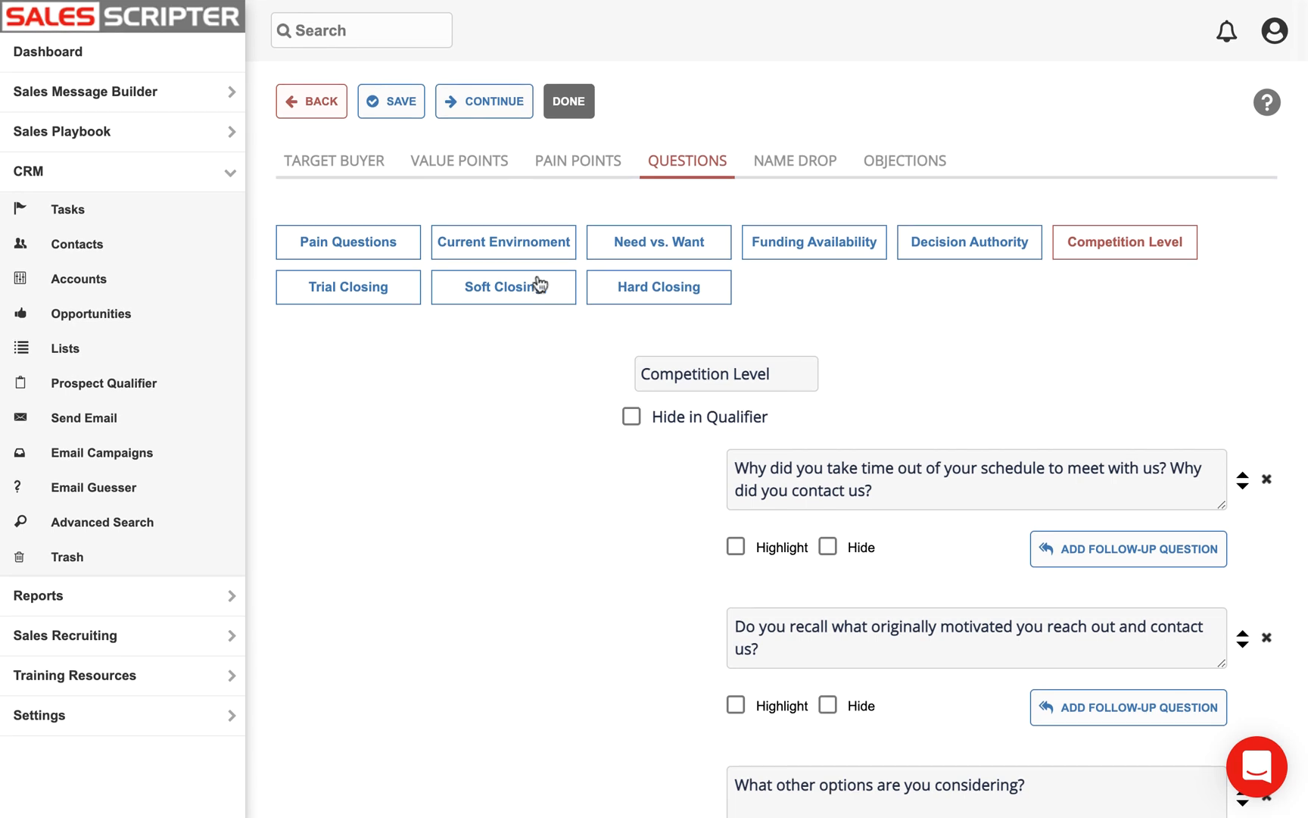
Step: Open the Trial Closing question group and review its list of questions
{"action": "left_click", "coordinate": [356, 294]}
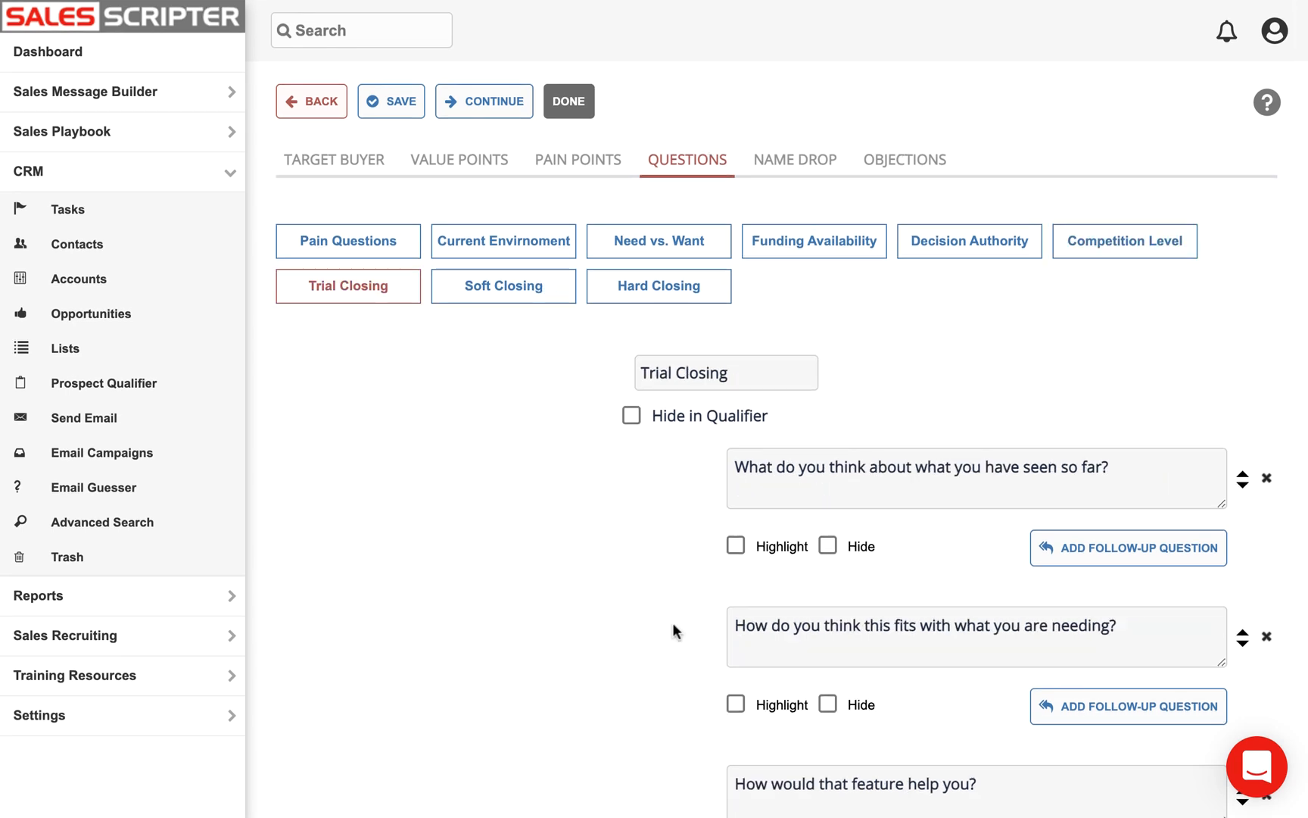
{"action": "scroll", "coordinate": [672, 623], "scroll_direction": "down", "scroll_amount": 7}
{"action": "scroll", "coordinate": [672, 623], "scroll_direction": "up", "scroll_amount": 8}
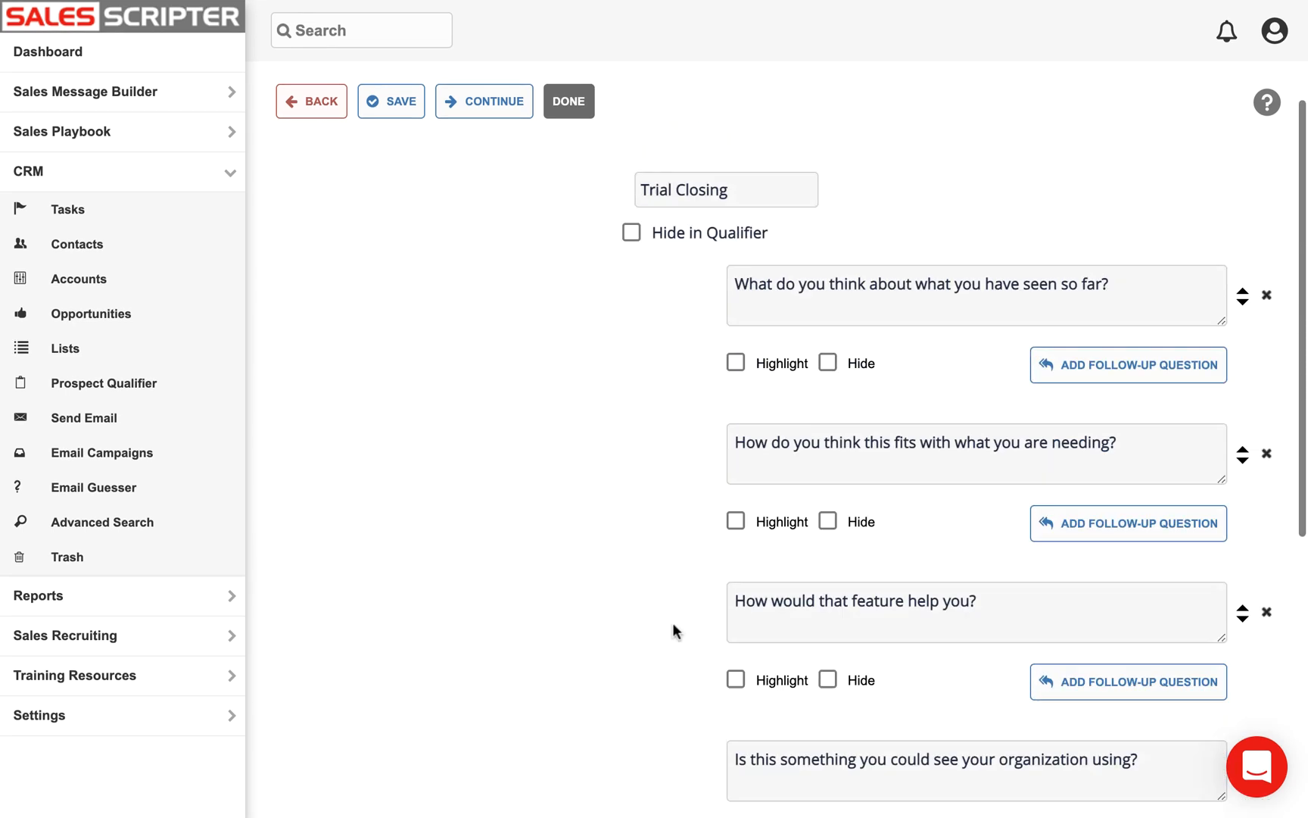
Step: Open the Soft Closing question group and read through its next-step questions
{"action": "left_click", "coordinate": [520, 208]}
{"action": "scroll", "coordinate": [901, 628], "scroll_direction": "down", "scroll_amount": 6}
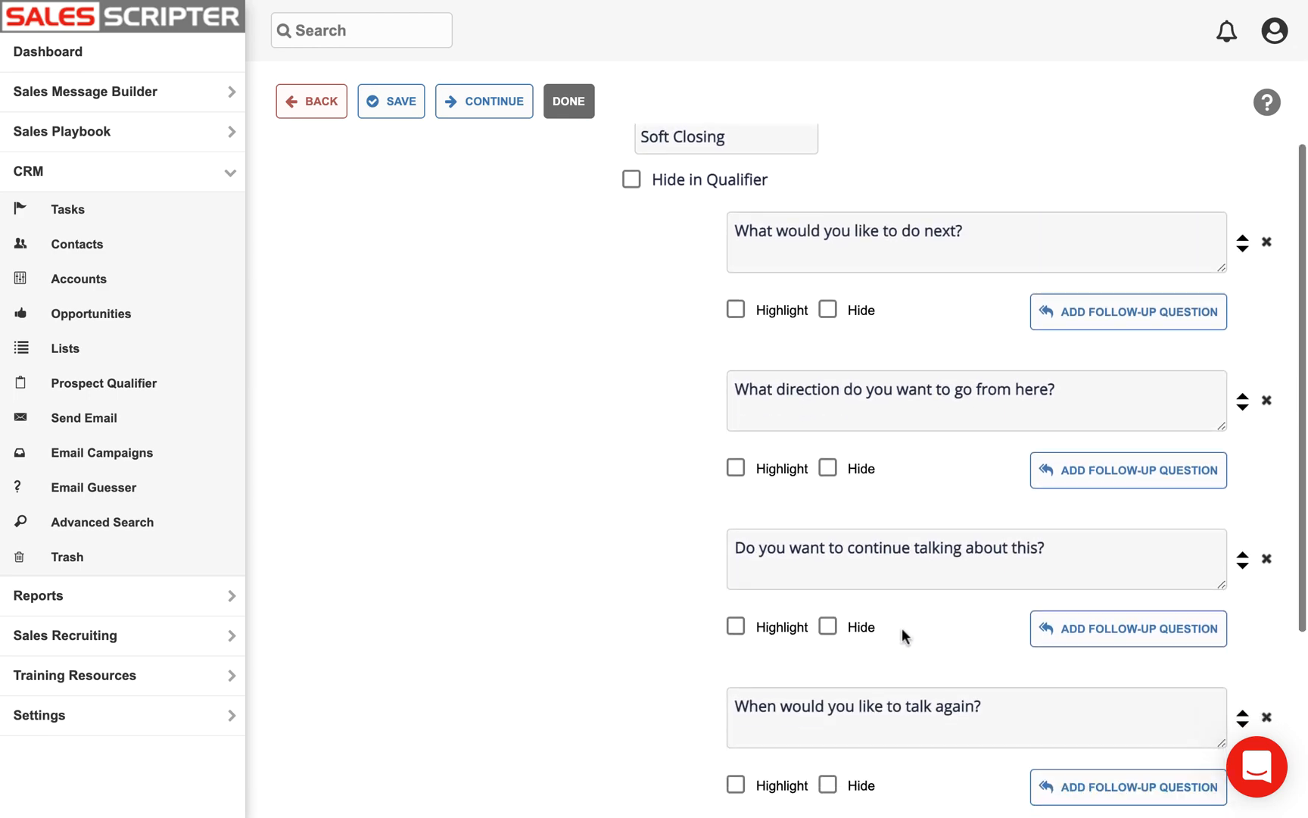
{"action": "scroll", "coordinate": [902, 627], "scroll_direction": "up", "scroll_amount": 7}
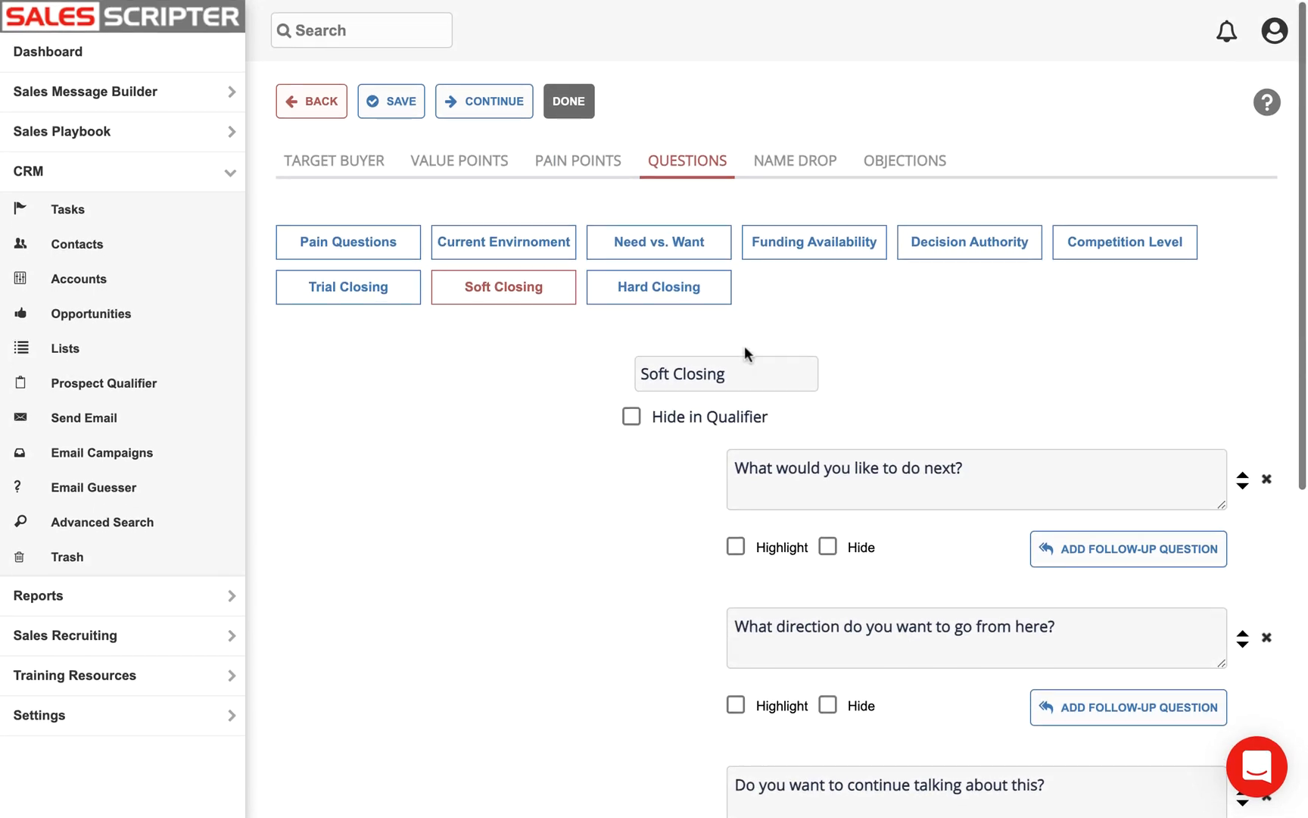
Step: Open the Hard Closing question group and examine its full list of commitment and final-decision questions
{"action": "left_click", "coordinate": [667, 302]}
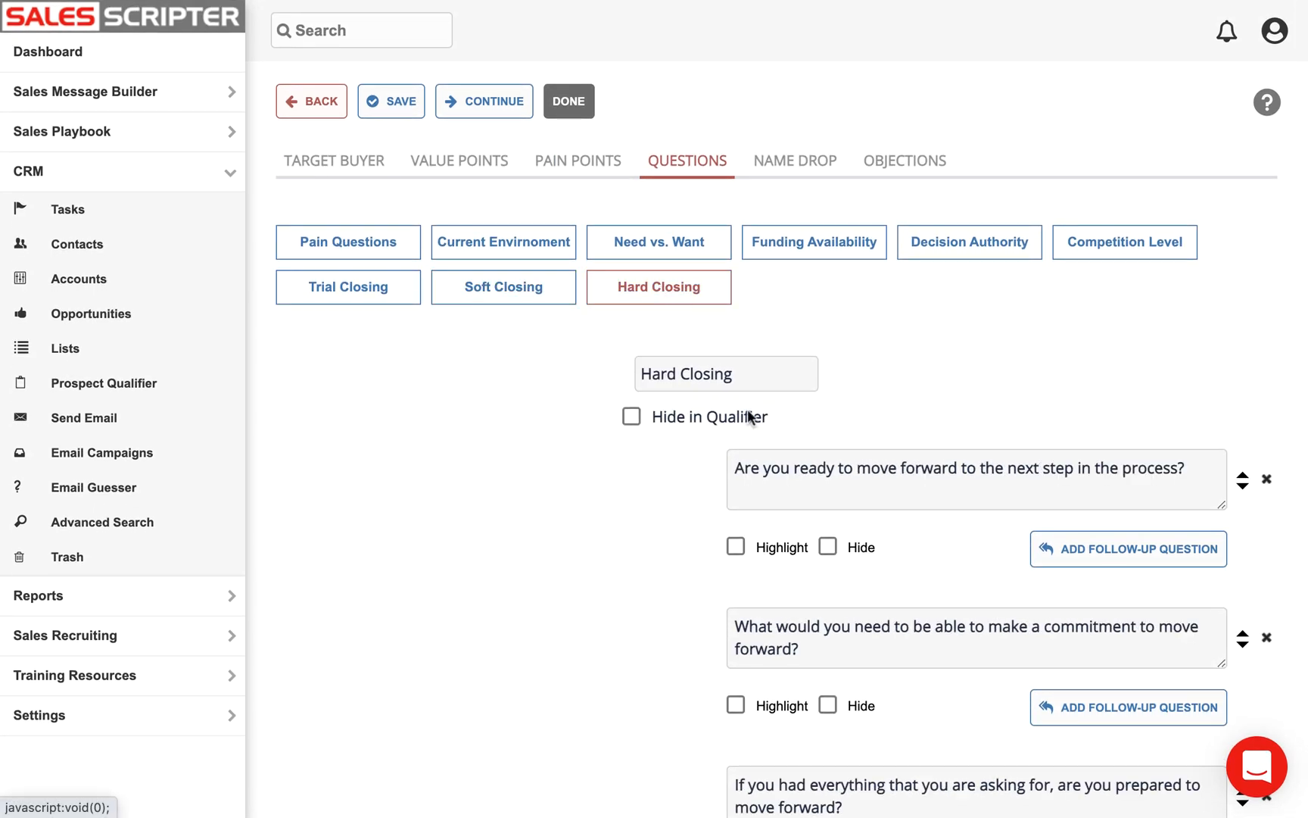
{"action": "scroll", "coordinate": [897, 656], "scroll_direction": "down", "scroll_amount": 9}
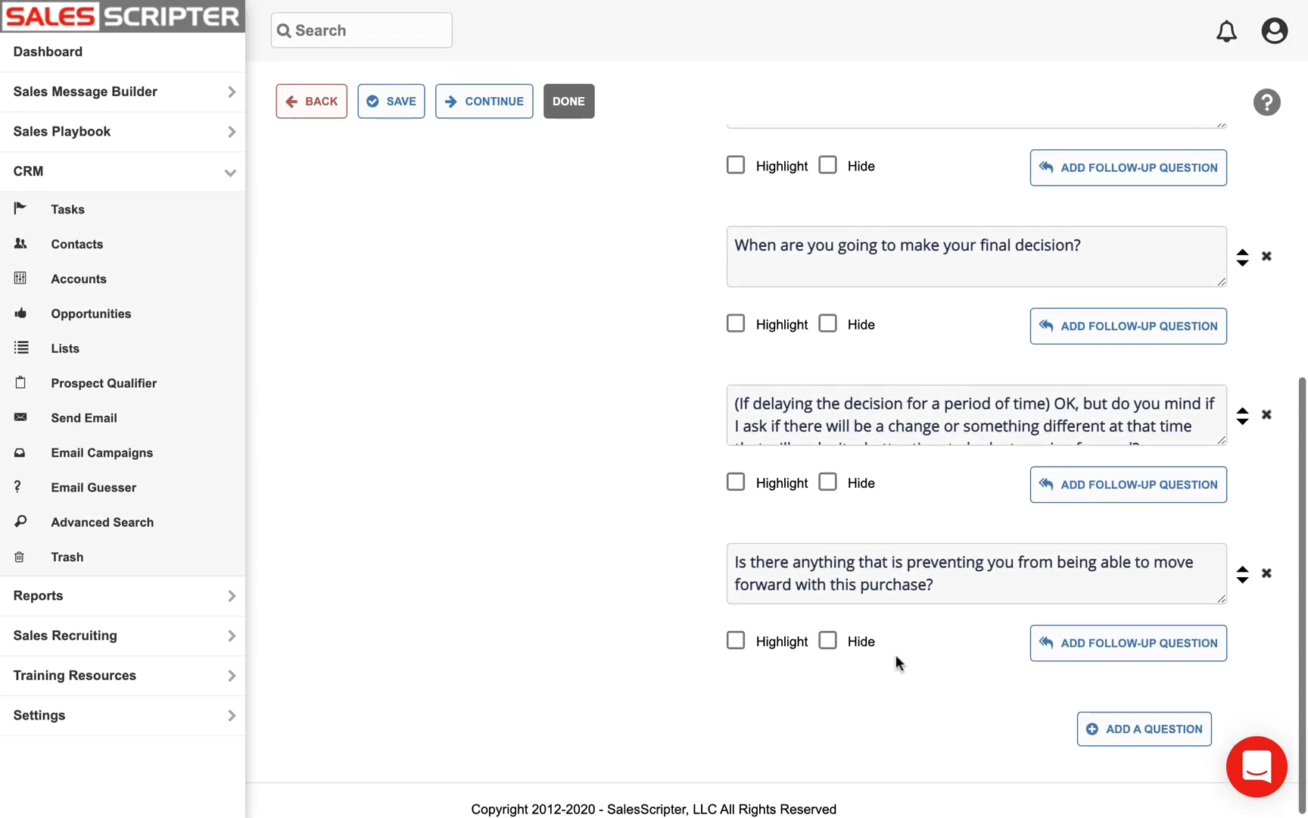
{"action": "scroll", "coordinate": [896, 654], "scroll_direction": "up", "scroll_amount": 9}
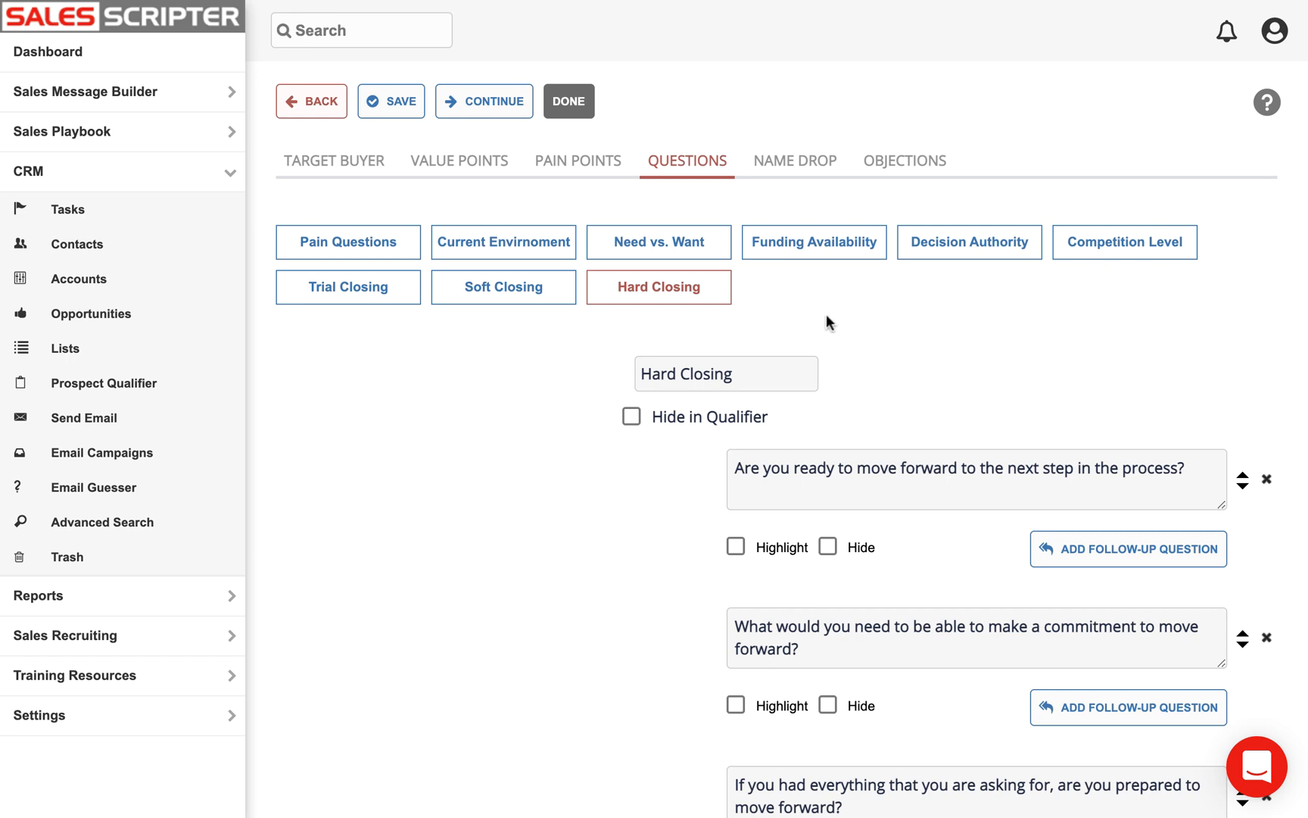
{"action": "scroll", "coordinate": [878, 365], "scroll_direction": "down", "scroll_amount": 1}
{"action": "scroll", "coordinate": [879, 365], "scroll_direction": "up", "scroll_amount": 1}
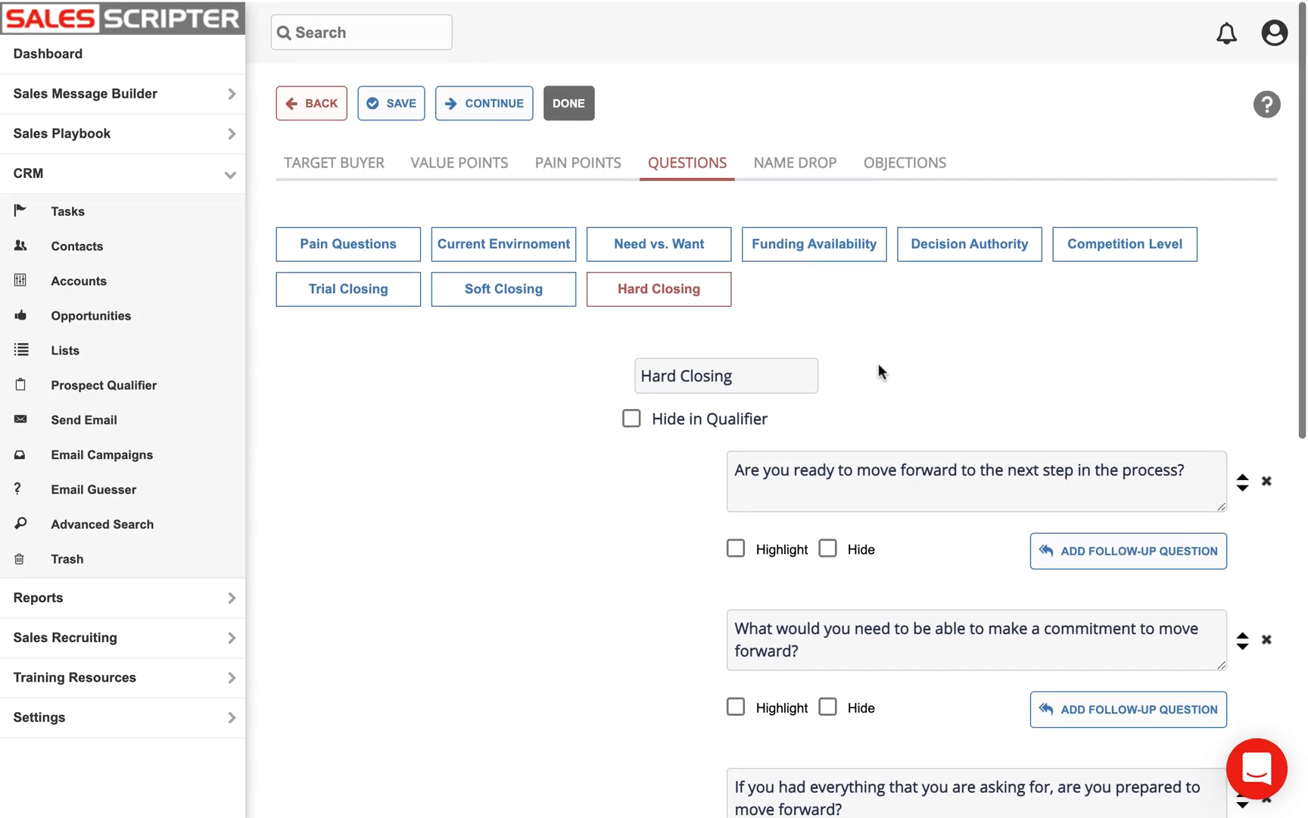